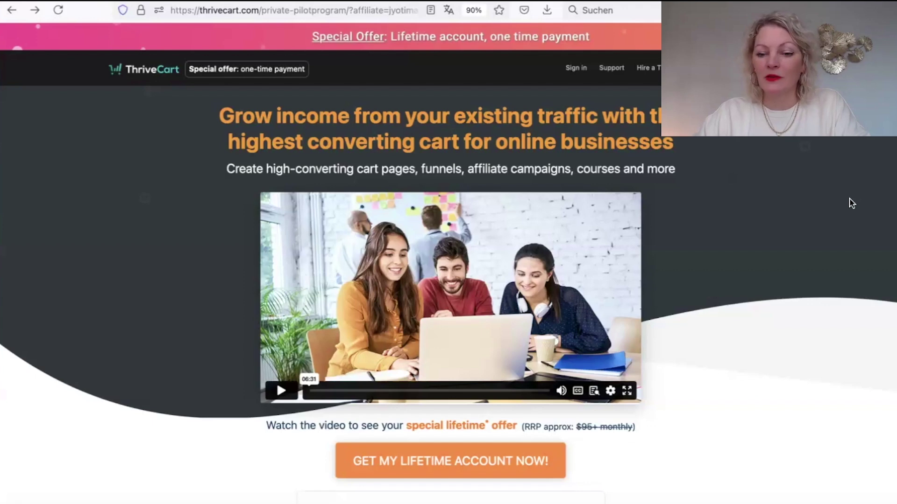
Order the lifetime account with the $195 Pro upgrade for $690 and proceed to checkout.
scroll(851, 204, "down", 2)
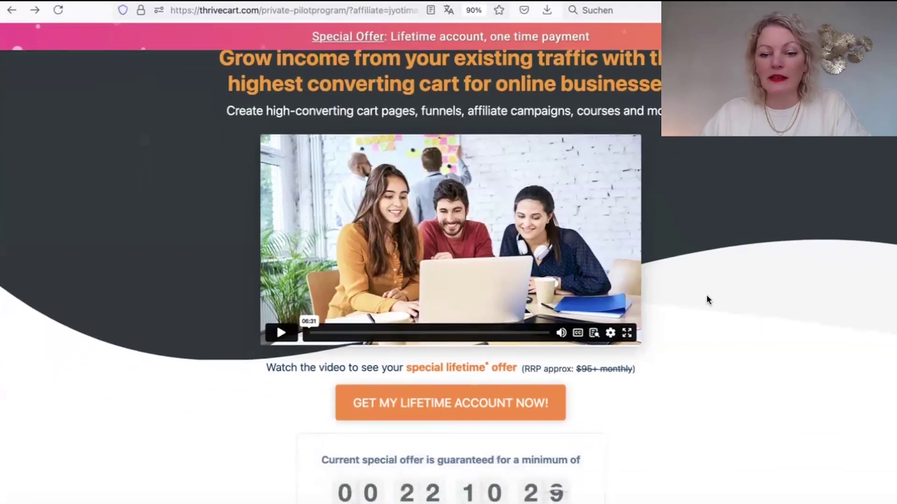
left_click(460, 406)
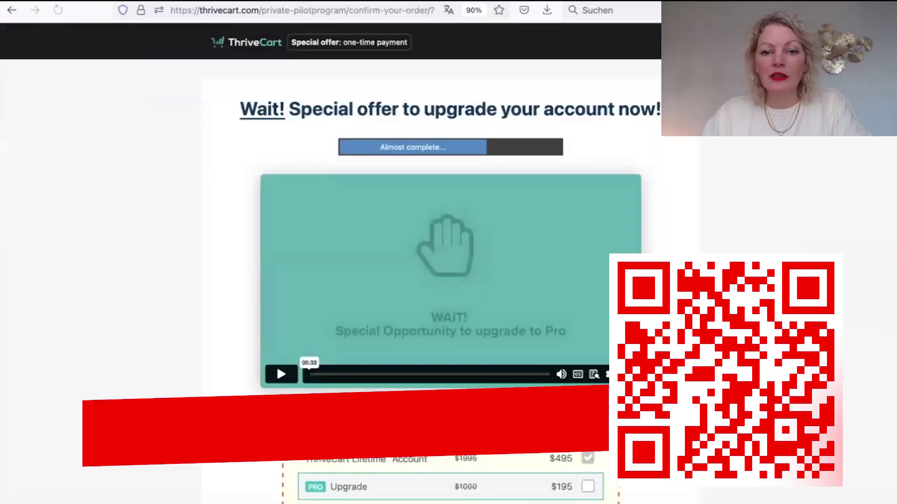
scroll(582, 345, "down", 3)
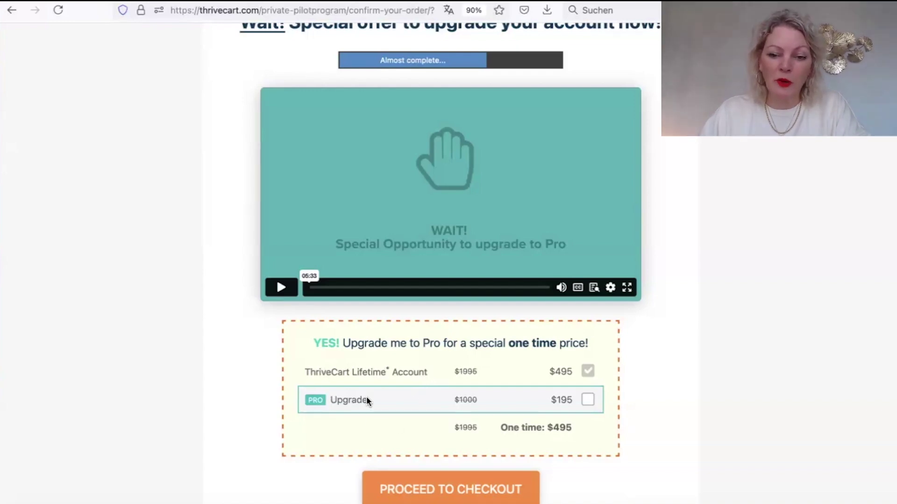
left_click(588, 401)
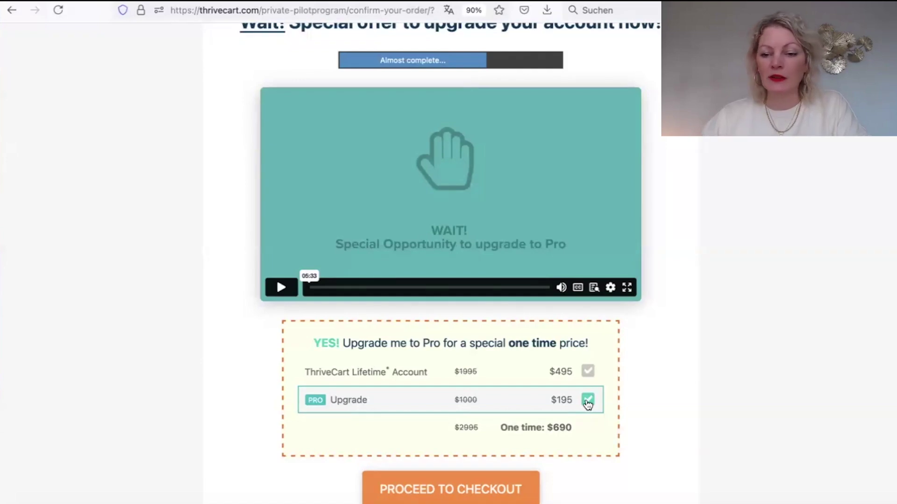
left_click(473, 499)
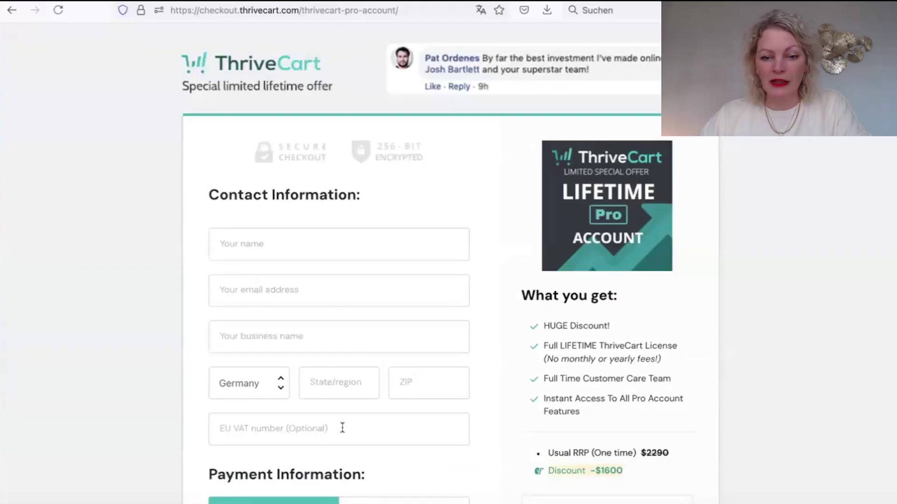
Scroll through the Lifetime Pro Account checkout form to review it.
scroll(343, 428, "down", 4)
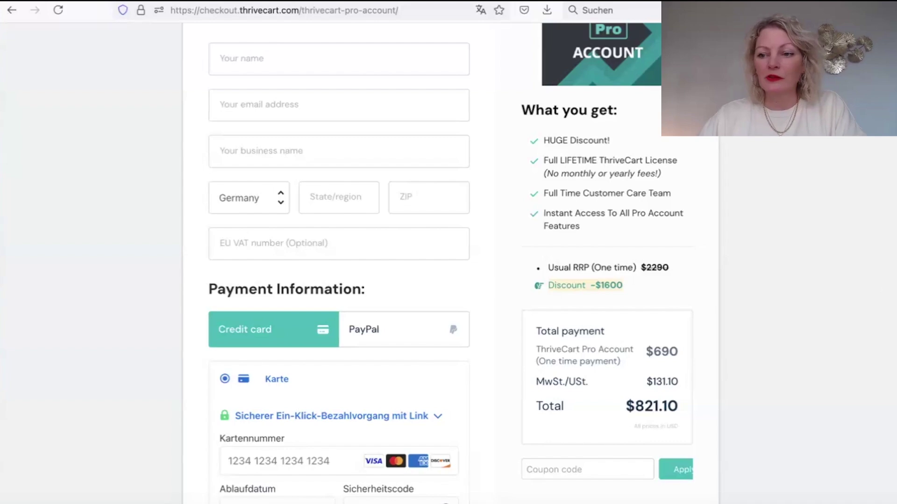
scroll(892, 294, "up", 1)
scroll(448, 261, "up", 4)
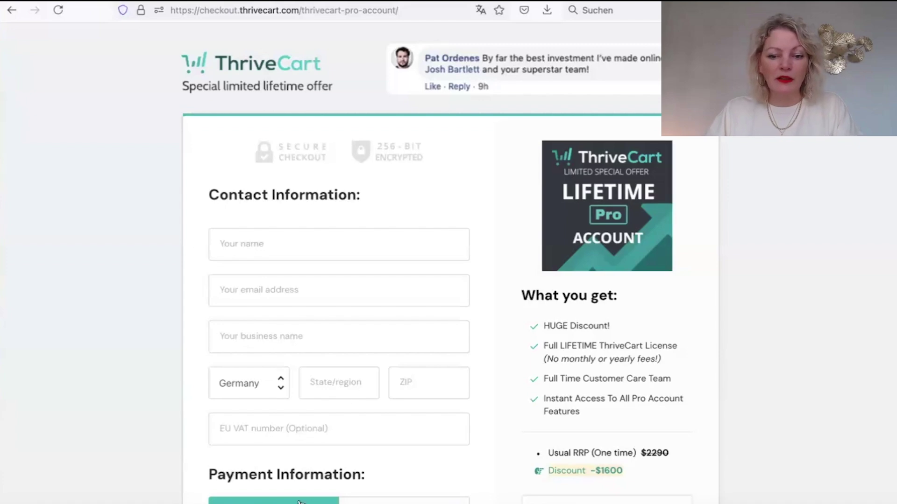
scroll(887, 271, "down", 5)
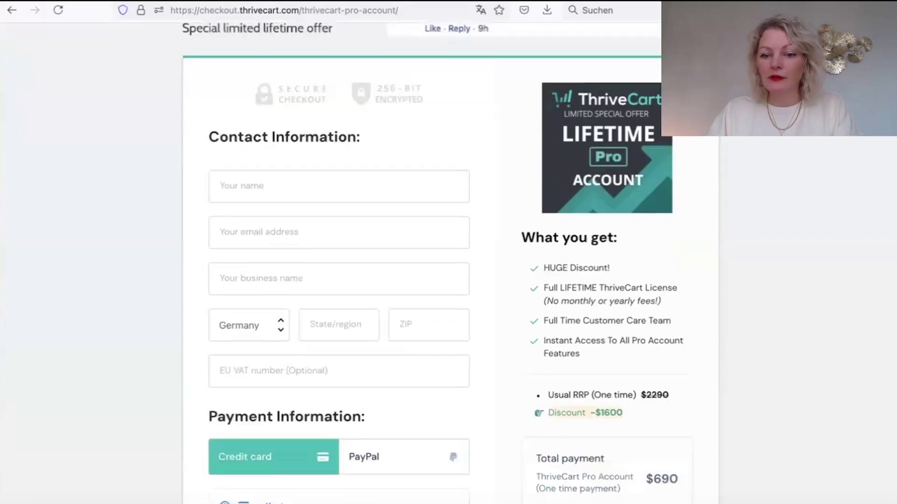
scroll(340, 236, "up", 5)
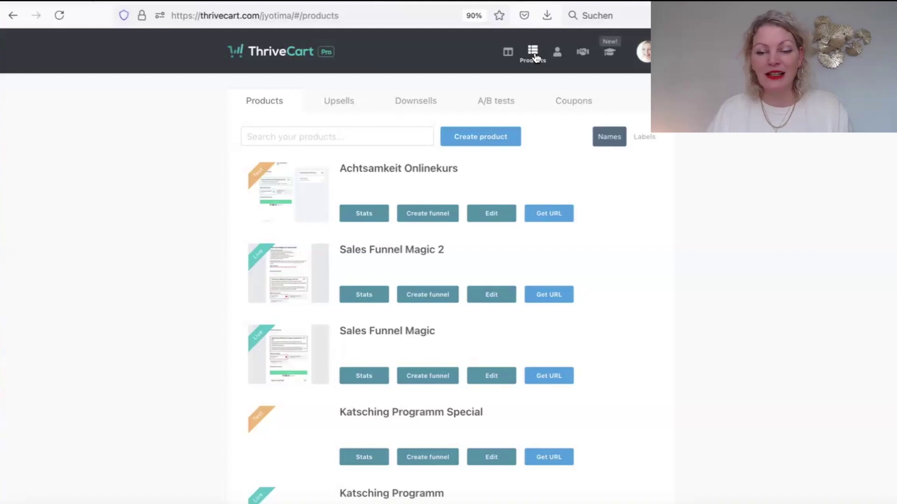
Create a product from the Products tab to get the Digital or Physical choice.
mouse_move(581, 310)
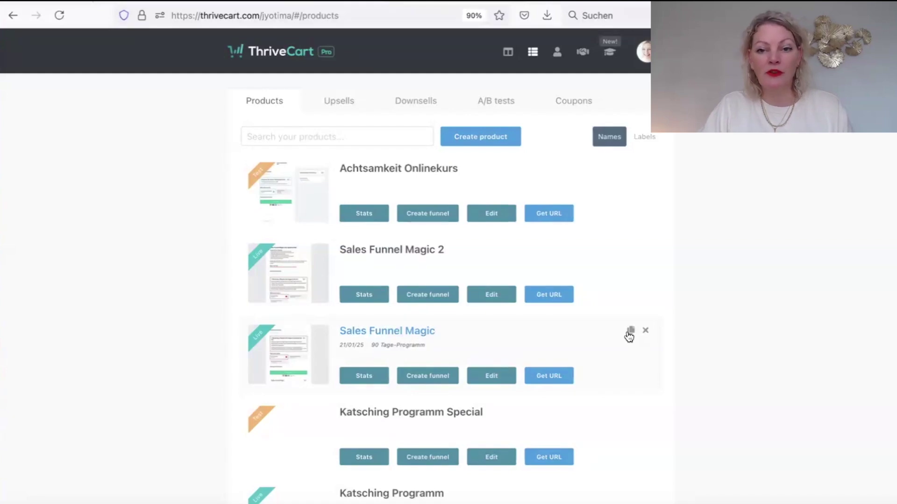
left_click(475, 136)
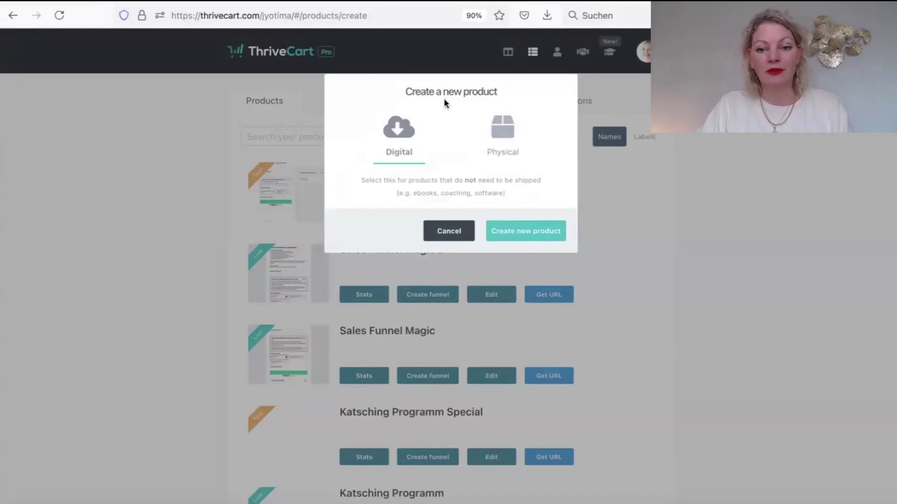
Create a digital product with the cart language set to Deutsch.
left_click(534, 235)
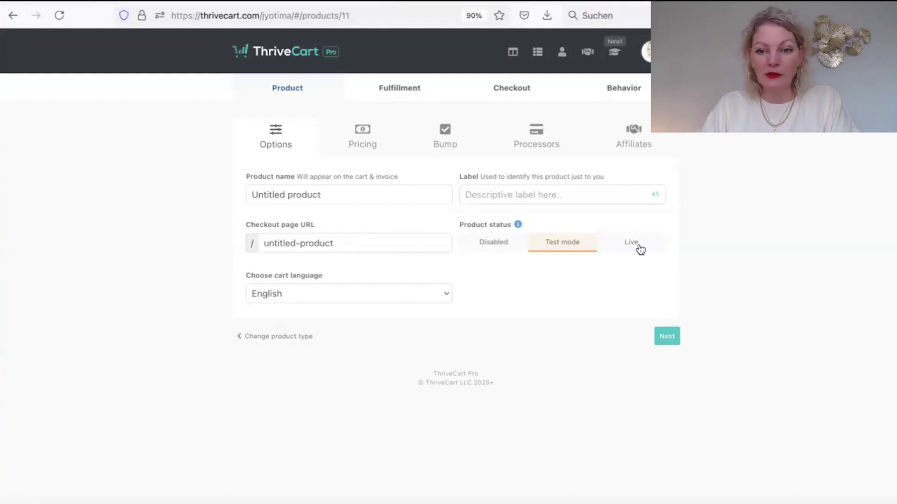
left_click(382, 292)
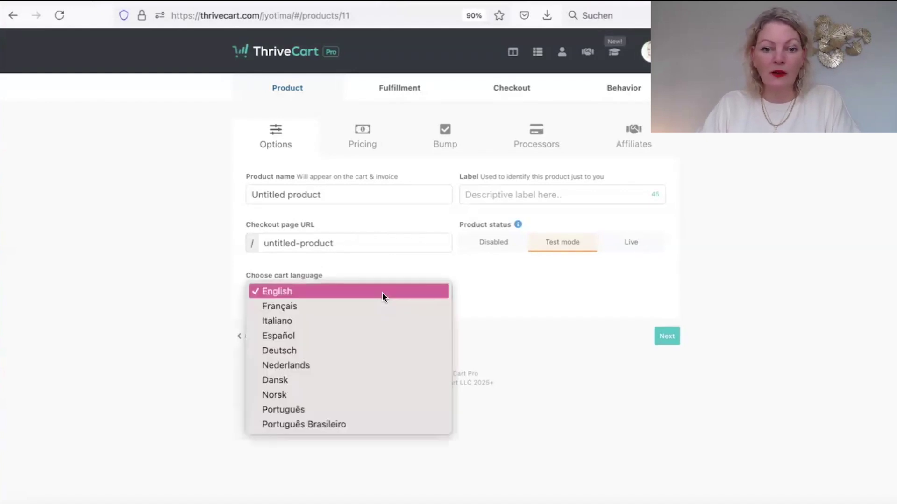
left_click(325, 351)
Name the product 'onlinekurs Test' and remove the hyphen from the checkout URL.
triple_click(329, 192)
key("BackSpace")
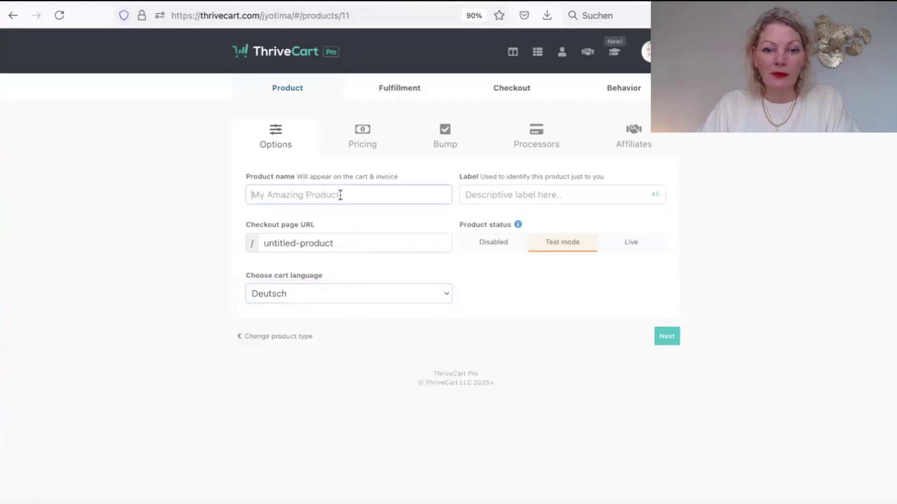
type("onli")
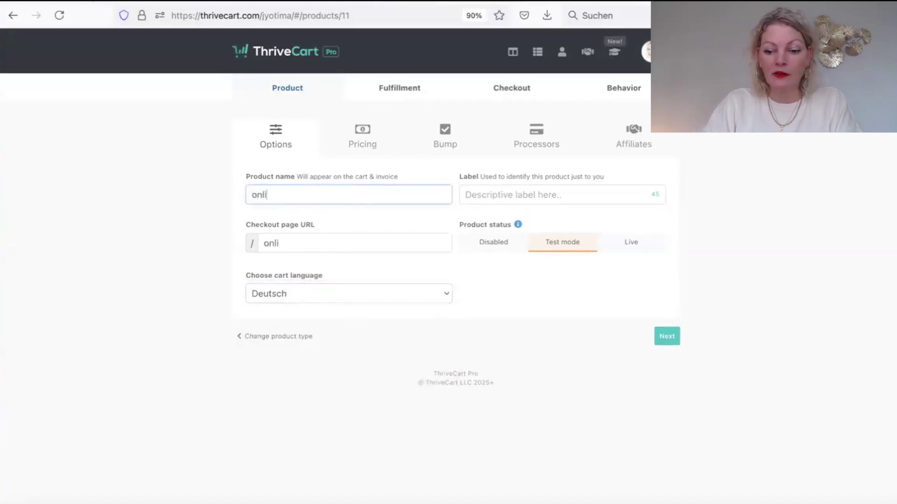
type("nekurs Text")
left_click(310, 244)
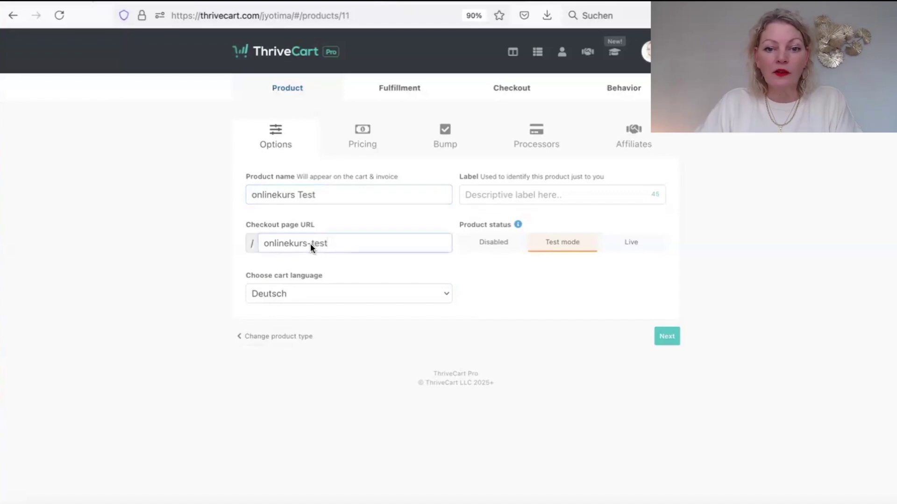
key("BackSpace")
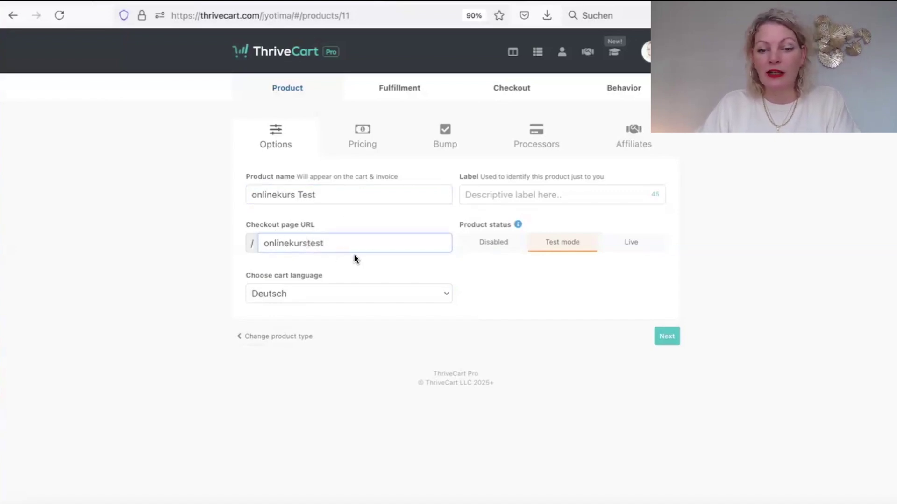
Set the selling currency to EUR with a one-time price of 99 and no trial.
left_click(670, 339)
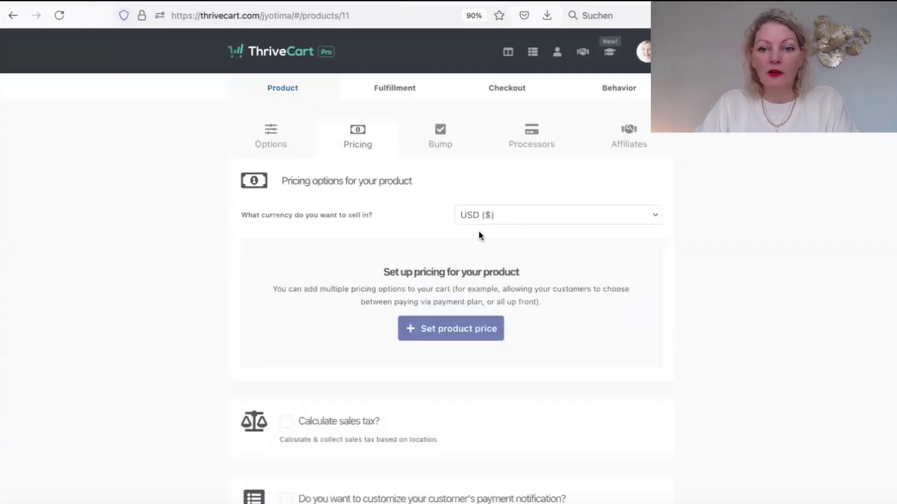
left_click(480, 216)
left_click(507, 262)
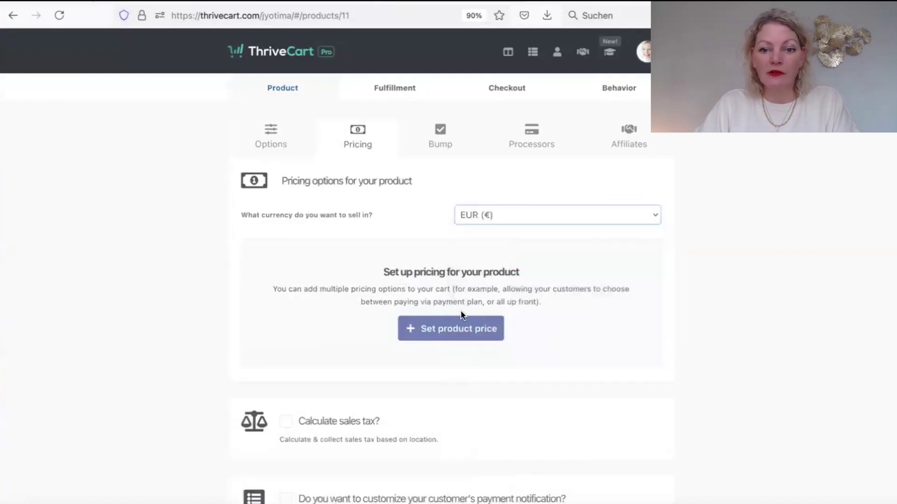
left_click(452, 328)
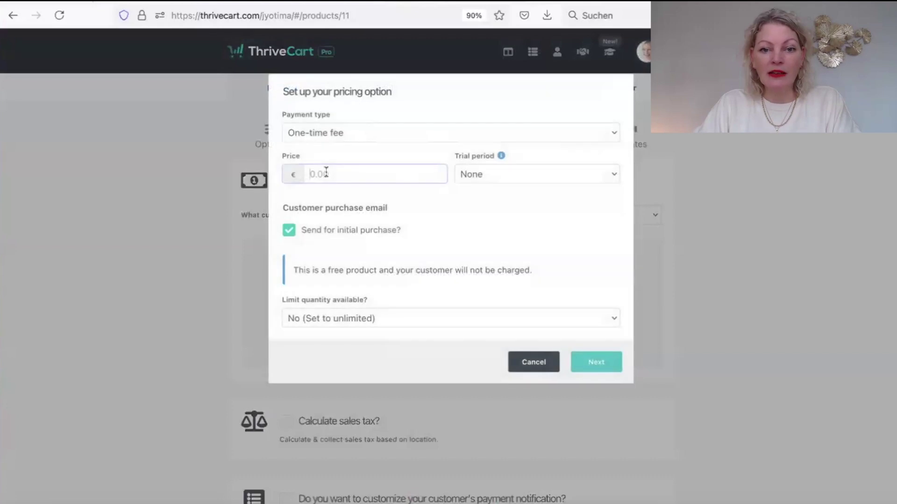
type("99")
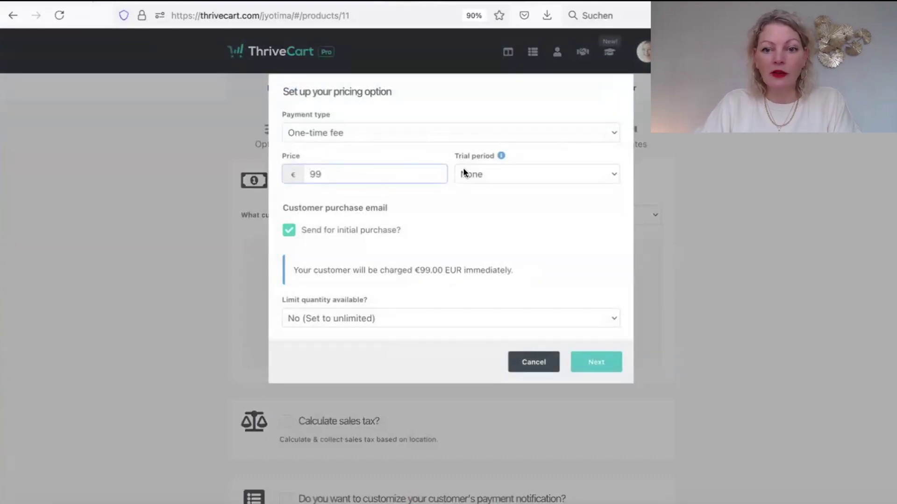
left_click(484, 173)
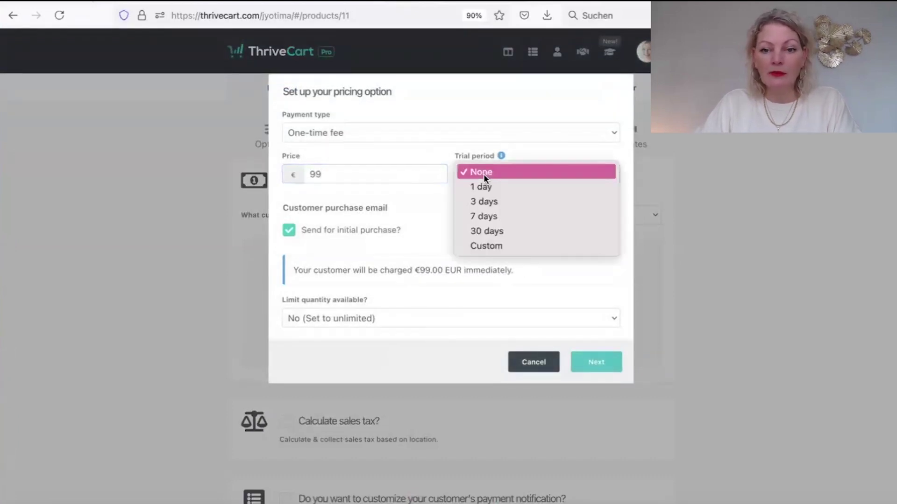
left_click(511, 171)
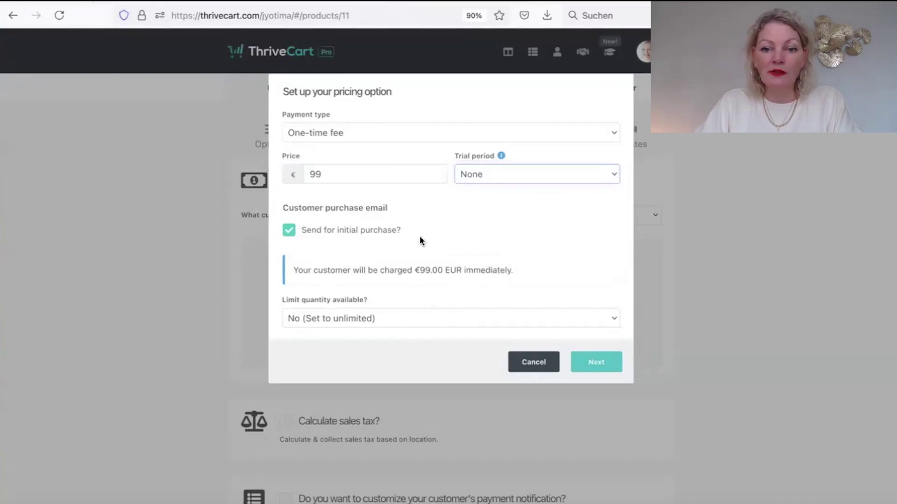
Name the pricing option 'Einmalzahlung' and save it.
left_click(590, 364)
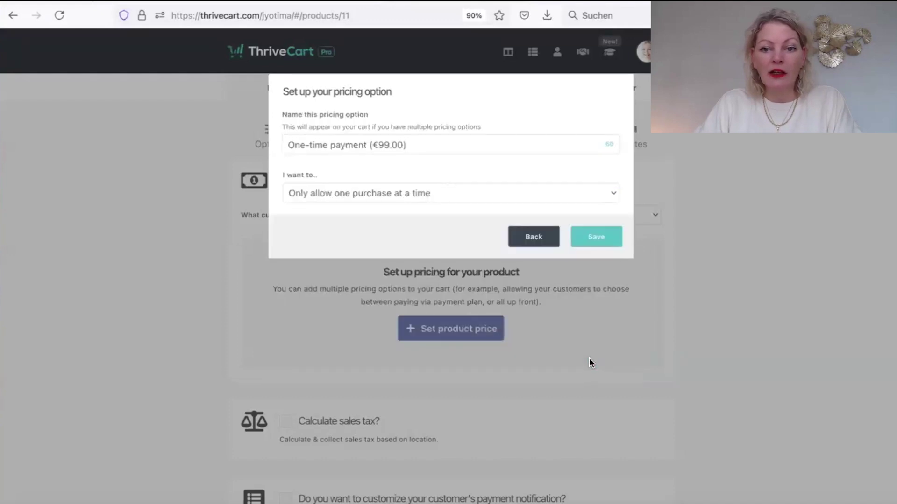
left_click_drag(366, 145, 160, 140)
type("Einmalzahlu")
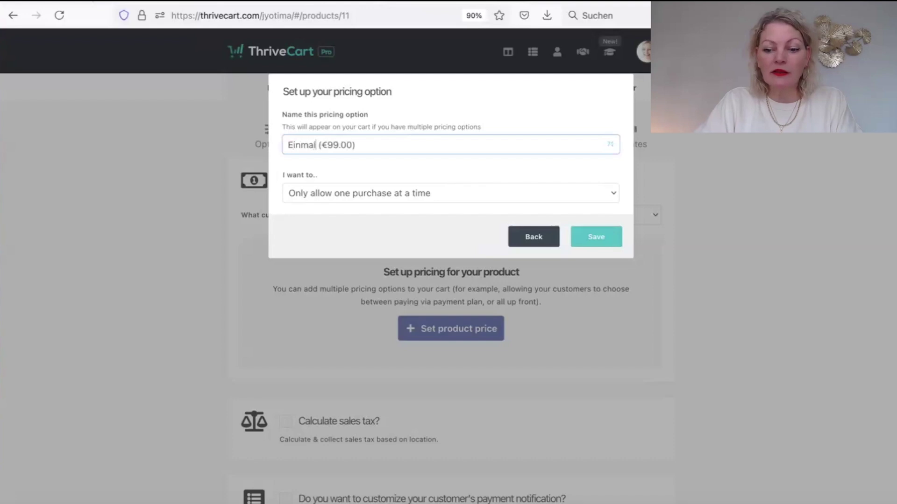
type("ng")
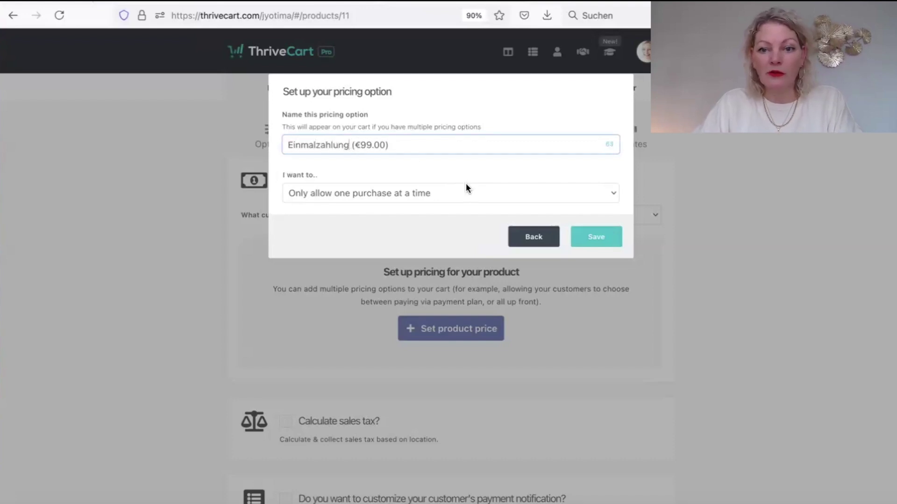
left_click(589, 237)
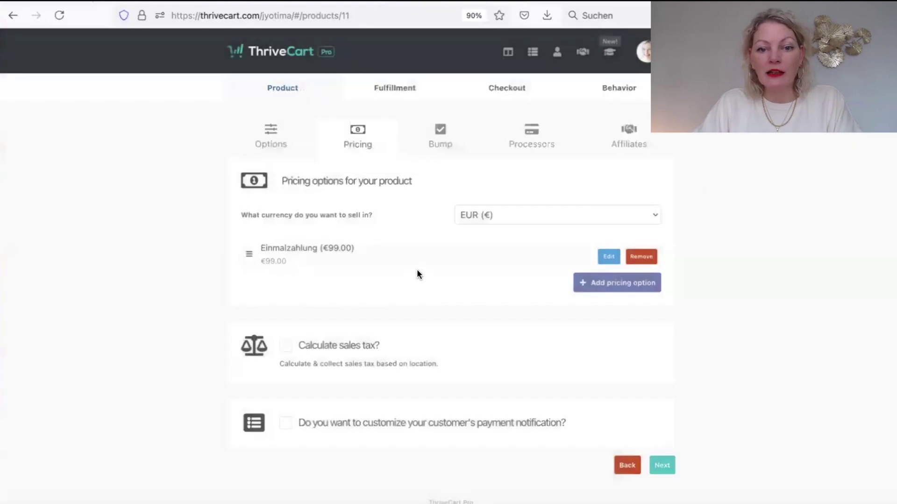
Add a second pricing option, Split pay of €34 over 3 payments.
left_click(626, 285)
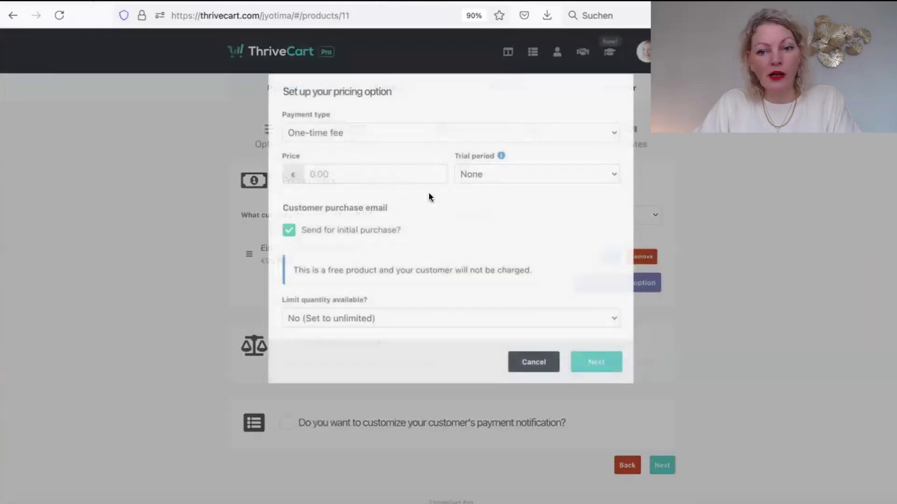
left_click(343, 131)
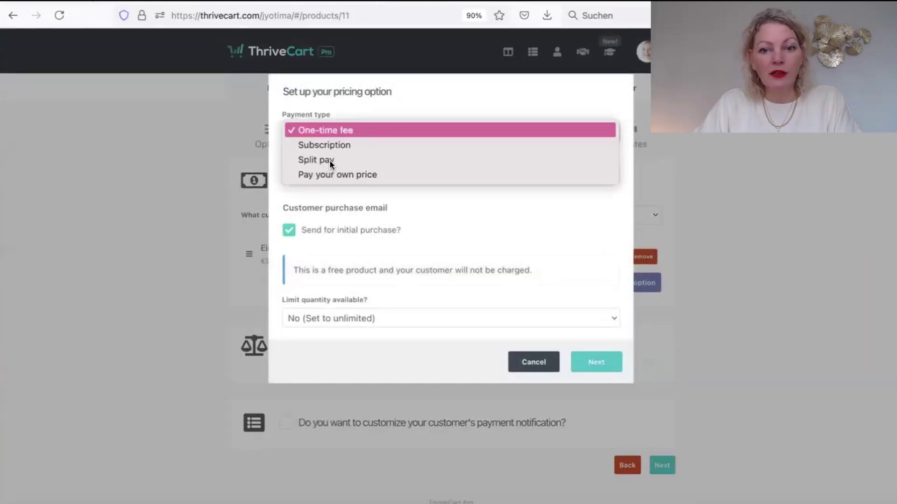
left_click(329, 160)
left_click(335, 133)
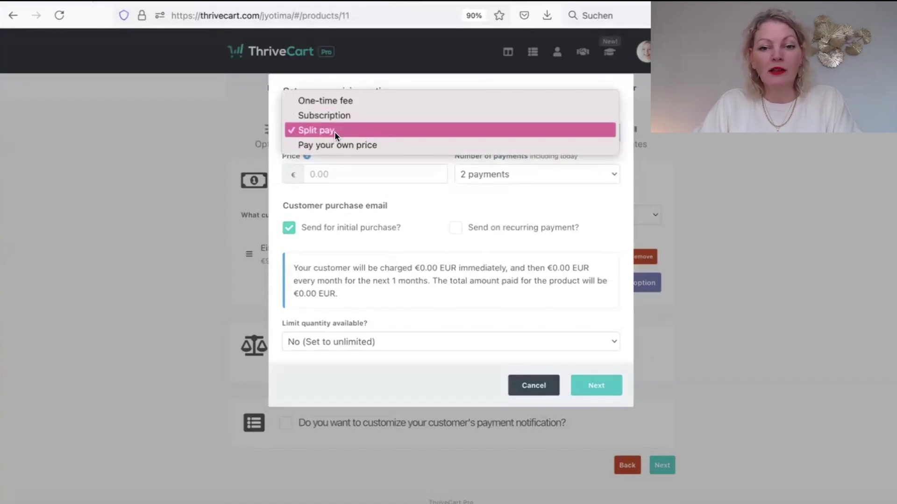
left_click(334, 132)
left_click(335, 131)
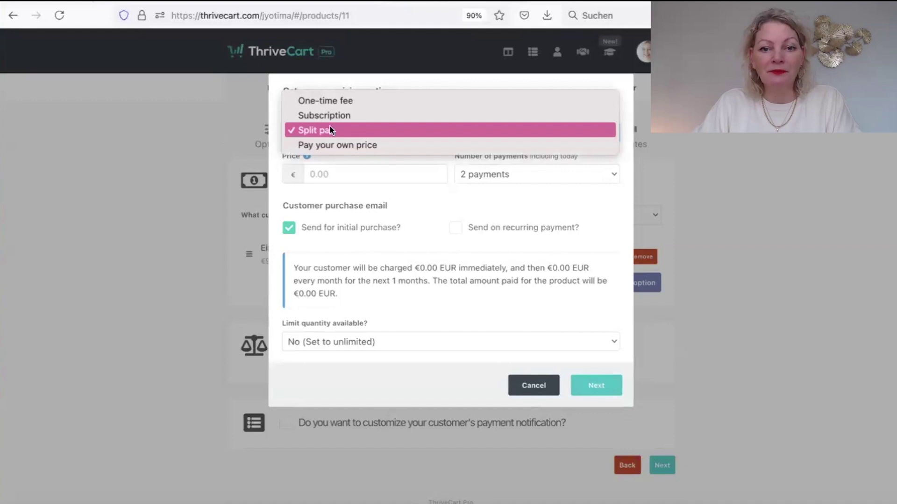
left_click(326, 193)
left_click(324, 175)
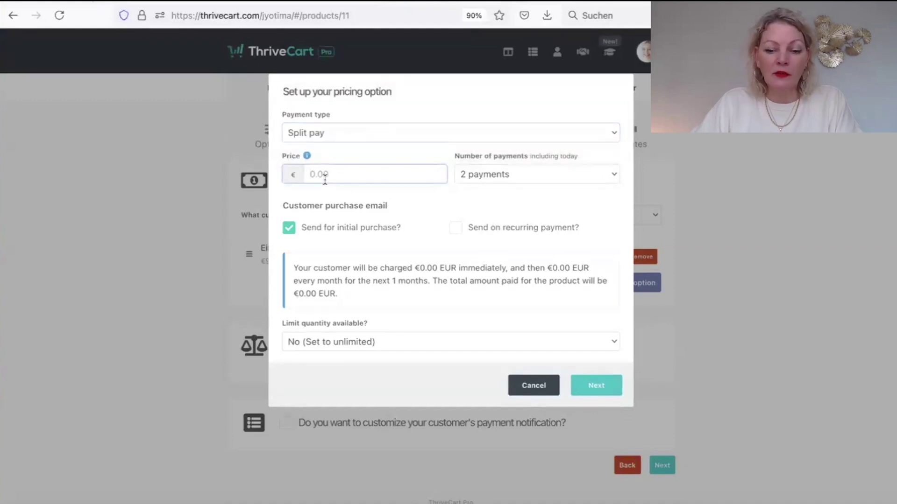
type("34")
left_click(481, 178)
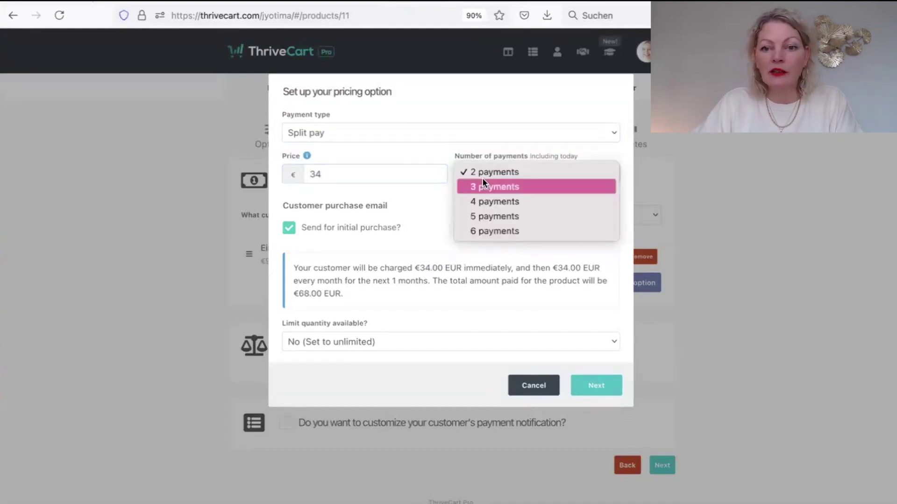
left_click(485, 188)
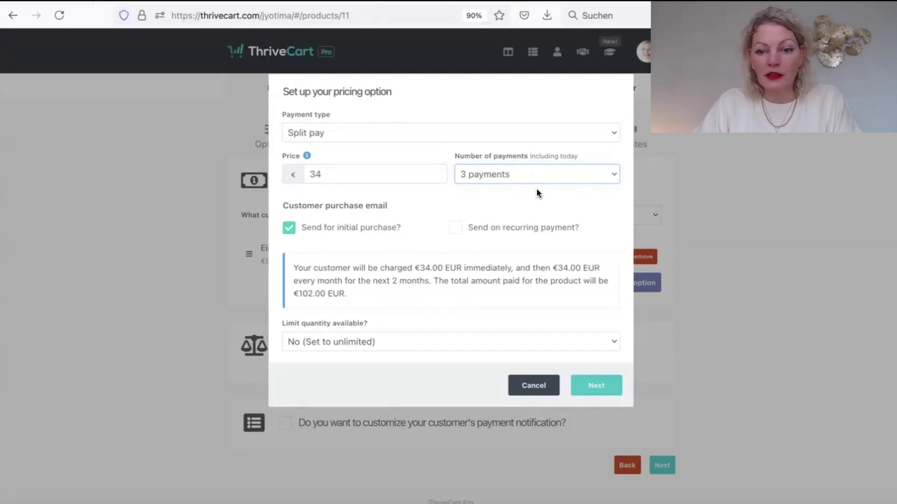
Rename the split-pay option to 'Ratenzahlung (3x €34.00)' and save it.
left_click(608, 385)
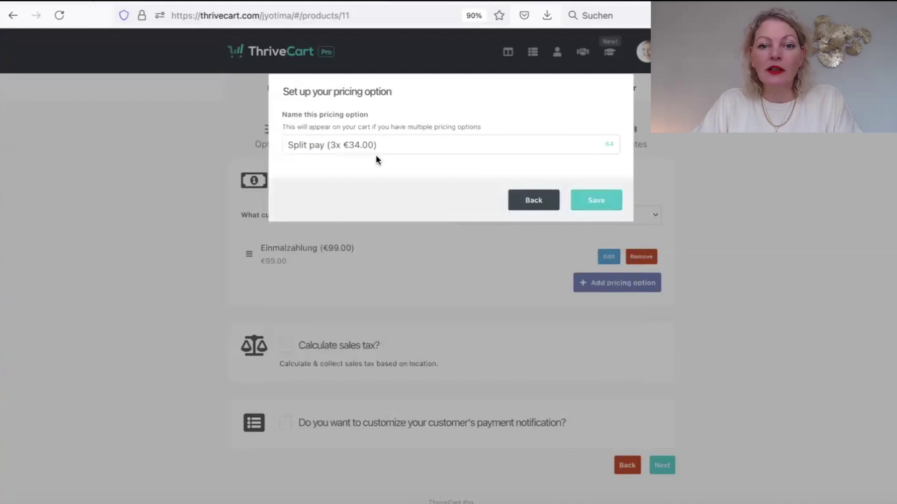
left_click(366, 145)
left_click_drag(325, 145, 221, 144)
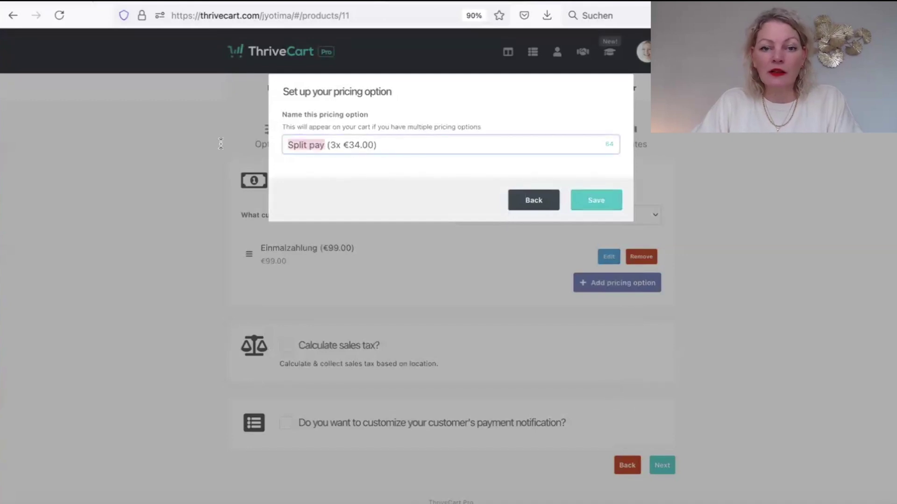
type("Ratenzahl")
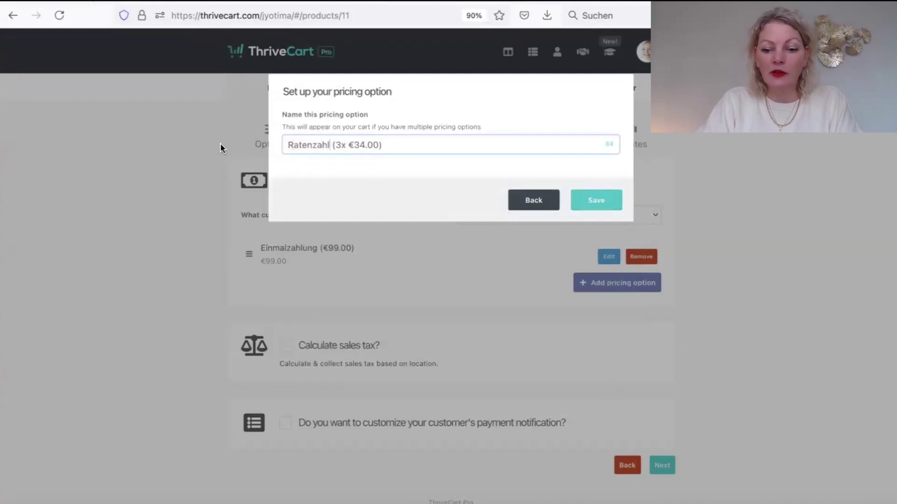
type("ung")
left_click(605, 202)
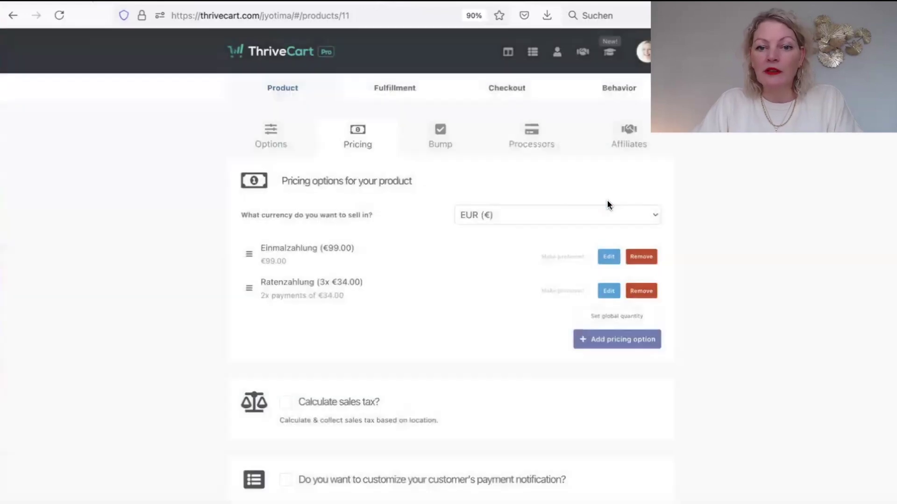
Enable sales tax with ThriveCart simple sales tax and the Software category, then save the settings.
left_click(285, 403)
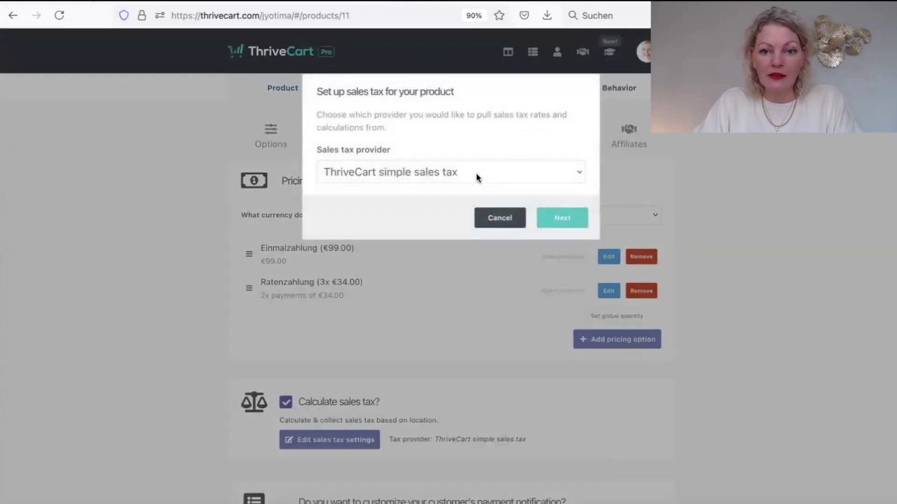
left_click(386, 172)
left_click(385, 172)
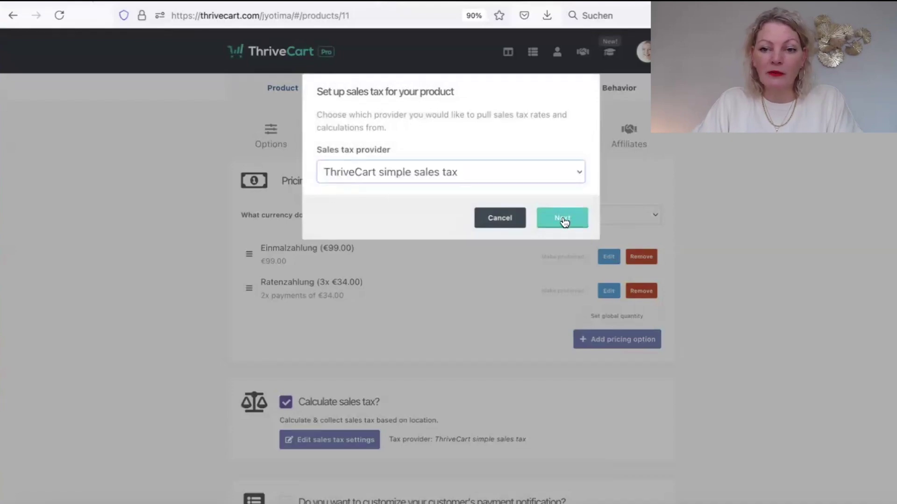
left_click(563, 219)
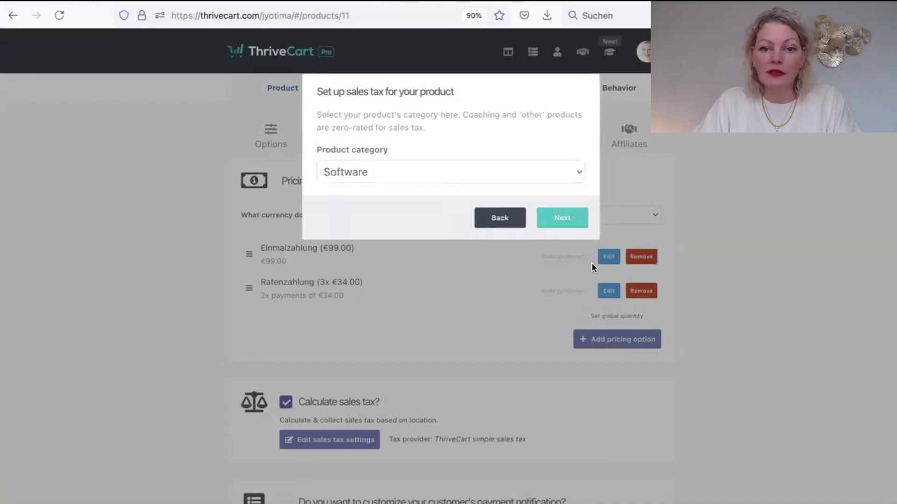
left_click(522, 172)
left_click(522, 172)
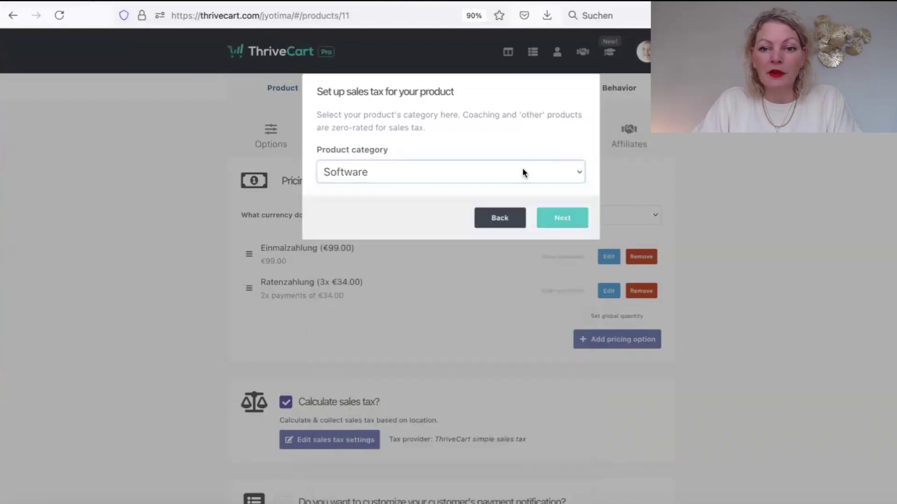
left_click(563, 218)
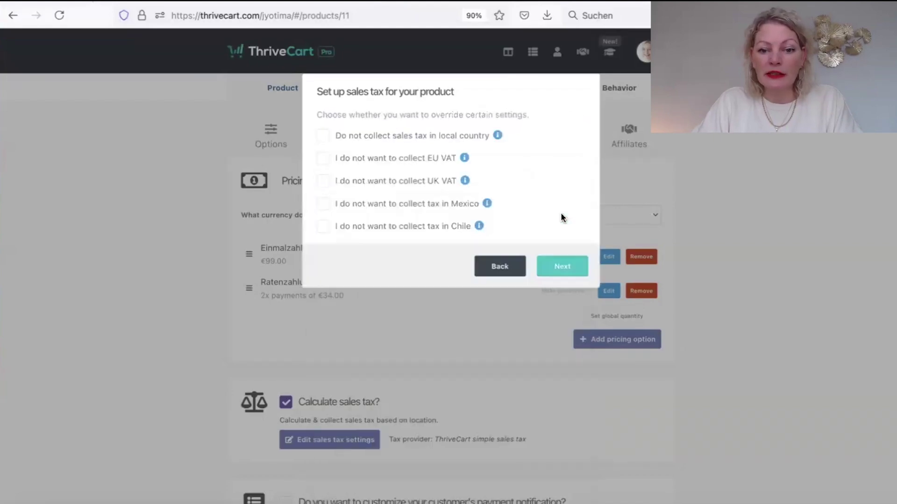
left_click(553, 267)
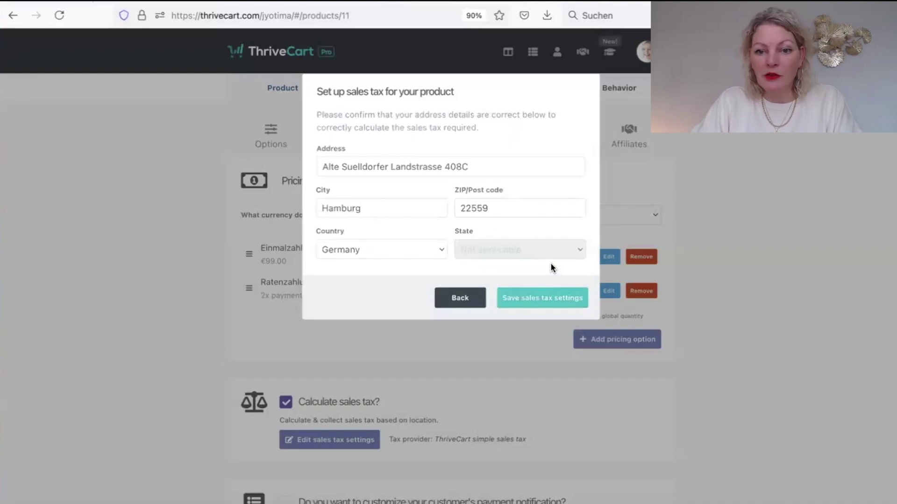
left_click(566, 297)
scroll(593, 319, "down", 2)
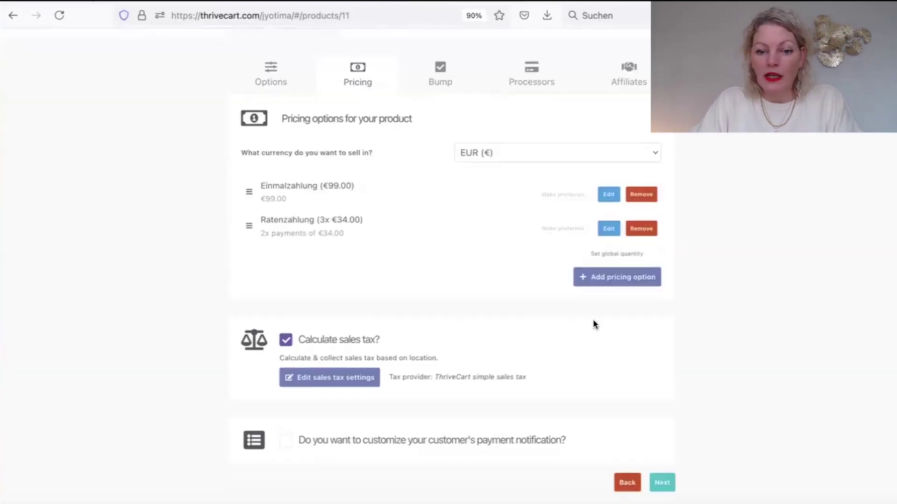
Customize the payment notification using the Detailed style and save it.
left_click(285, 440)
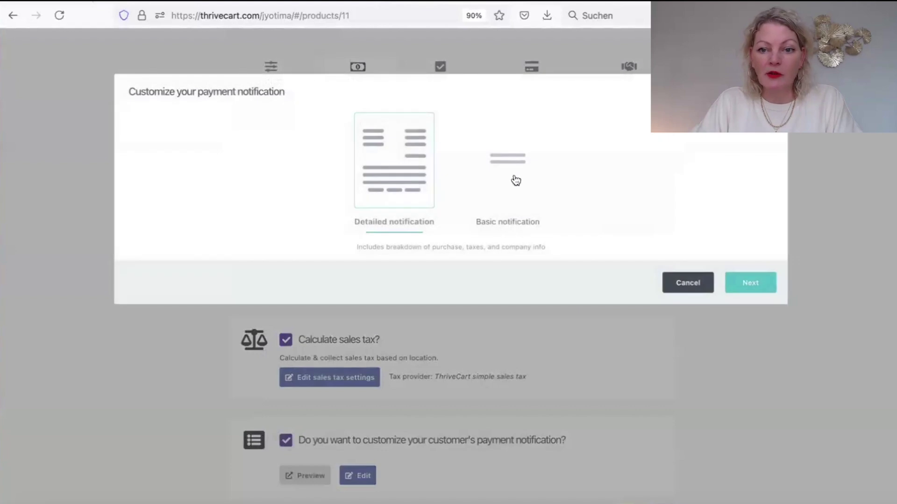
left_click(516, 181)
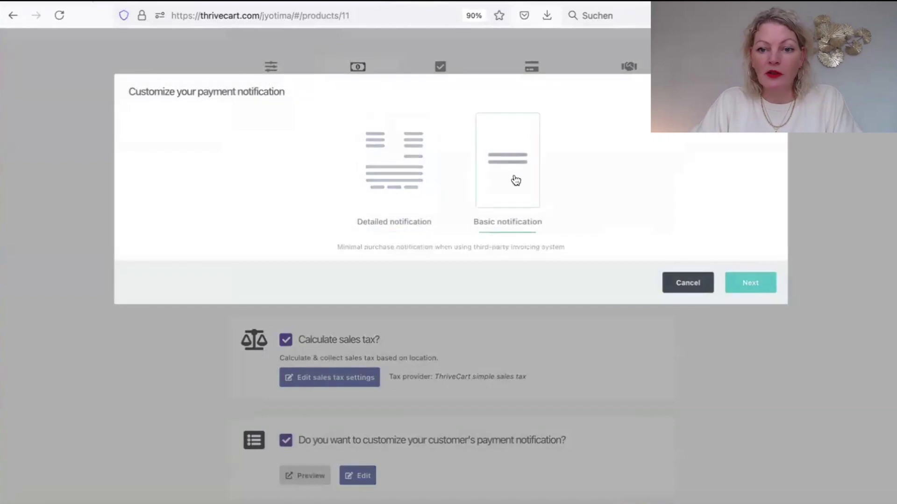
left_click(763, 281)
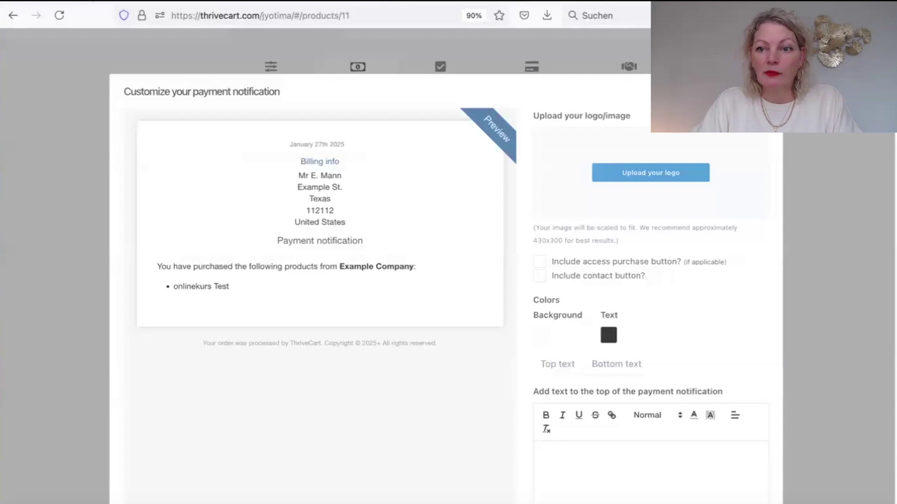
scroll(820, 206, "down", 4)
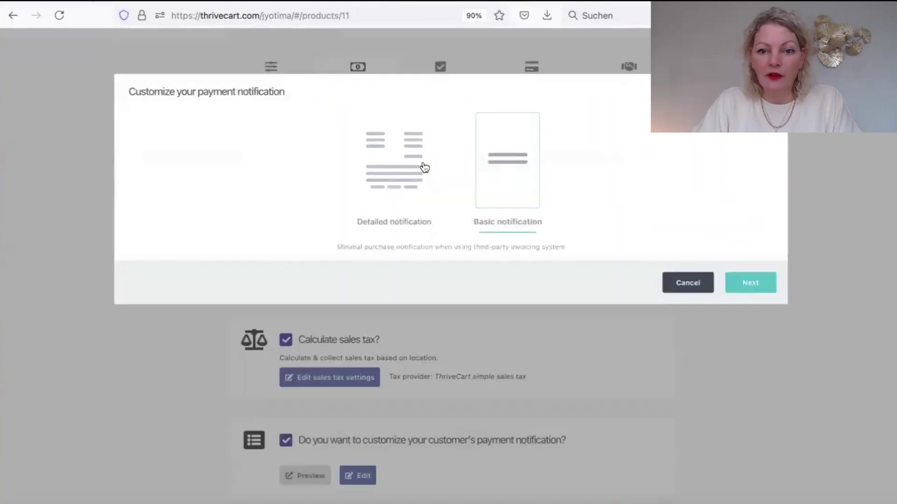
left_click(415, 169)
left_click(765, 284)
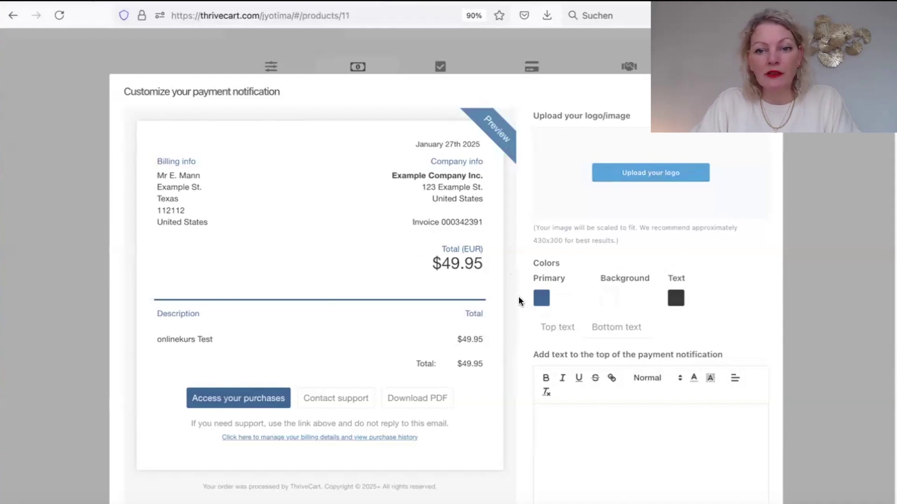
scroll(806, 192, "down", 5)
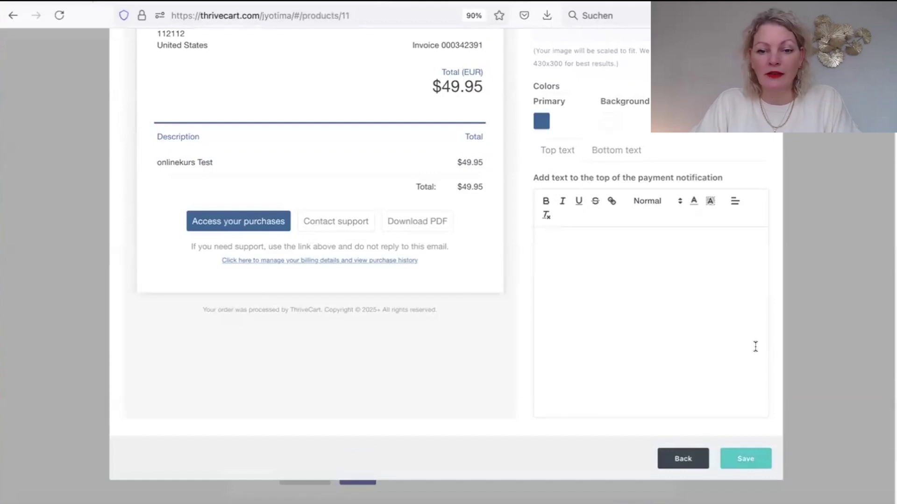
left_click(743, 460)
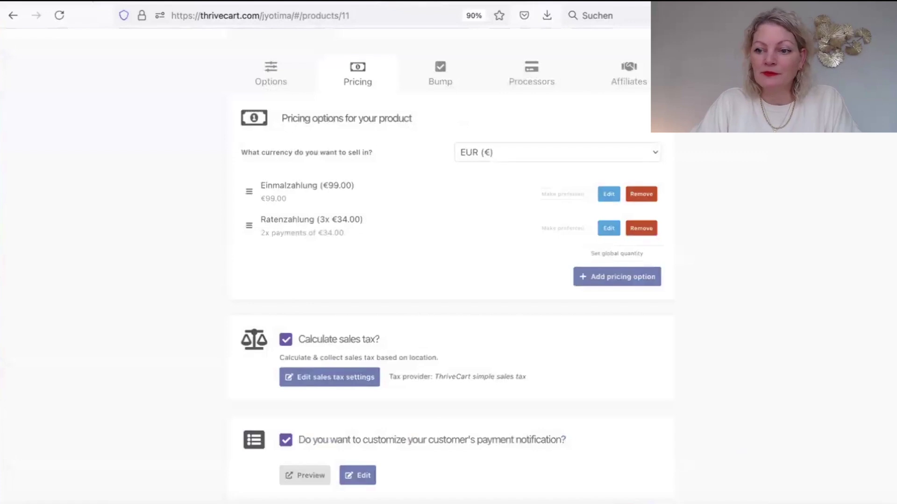
scroll(841, 362, "down", 2)
Leave the bump offer checkbox unticked on the Bump step and continue to Processors.
left_click(662, 455)
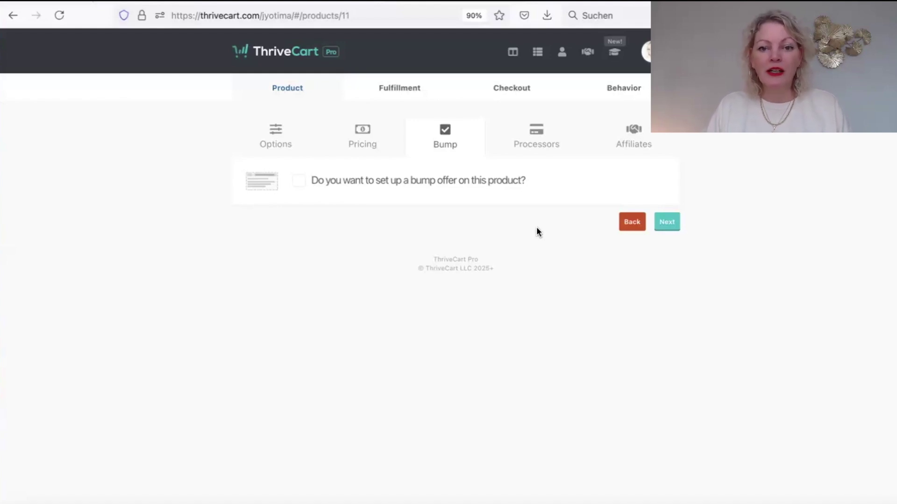
left_click(299, 183)
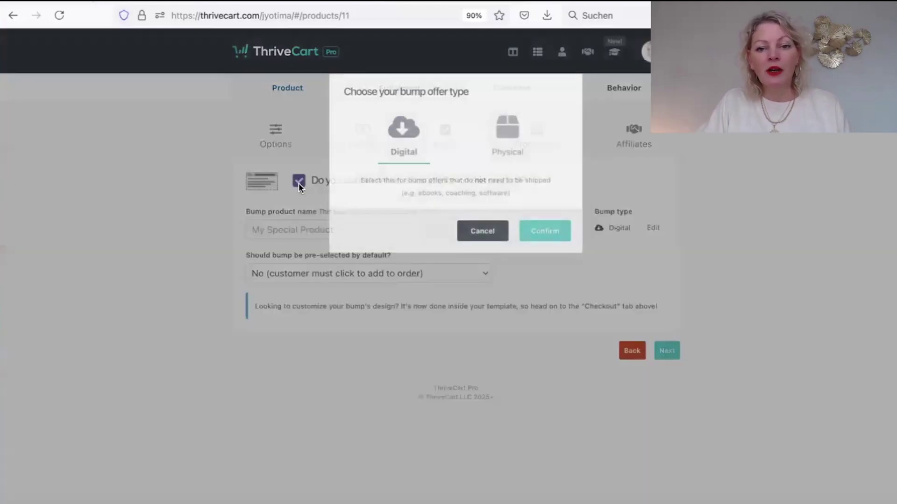
left_click(545, 231)
left_click(358, 231)
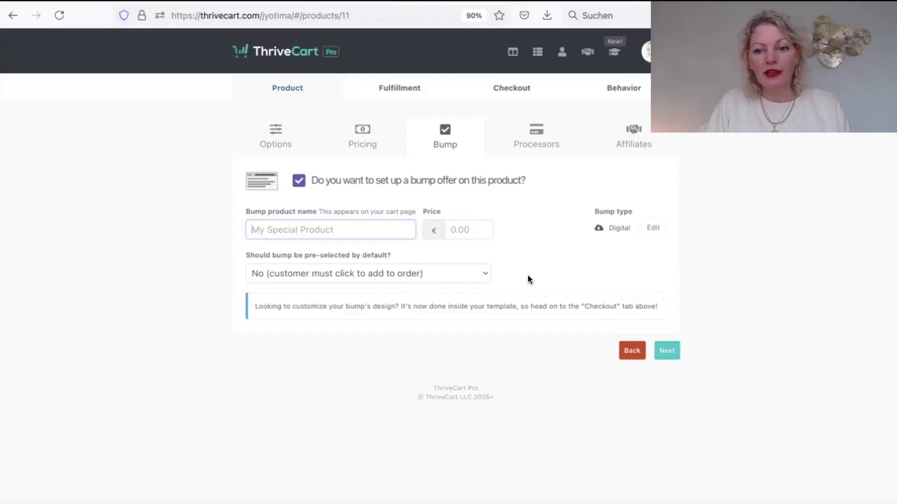
left_click(298, 181)
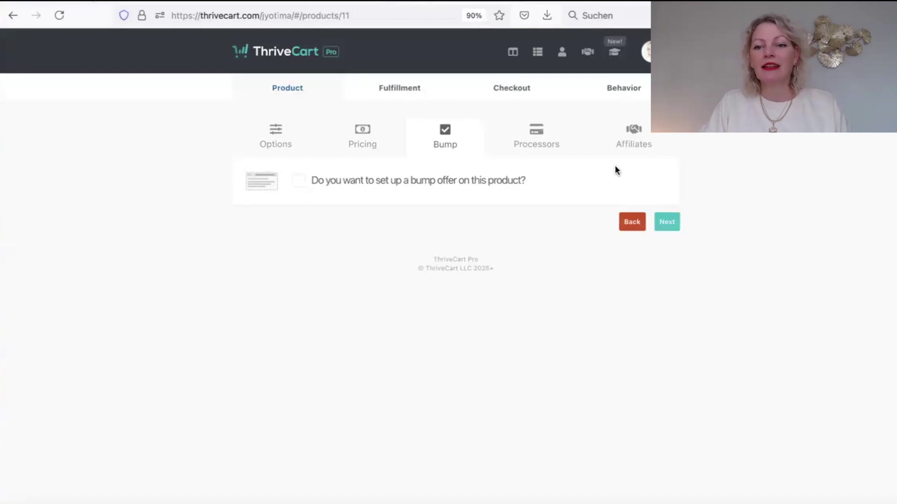
left_click(665, 224)
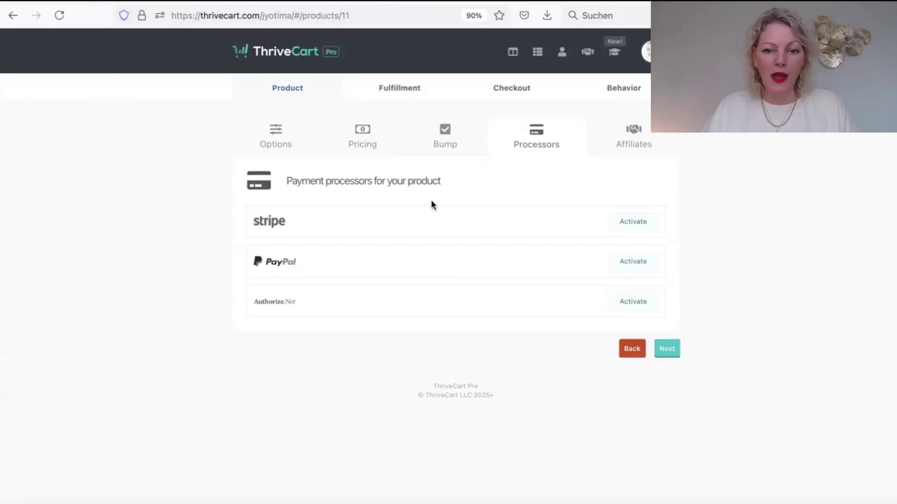
Activate Stripe with the shop's Stripe account, then skip Affiliates to reach Fulfillment.
left_click(631, 225)
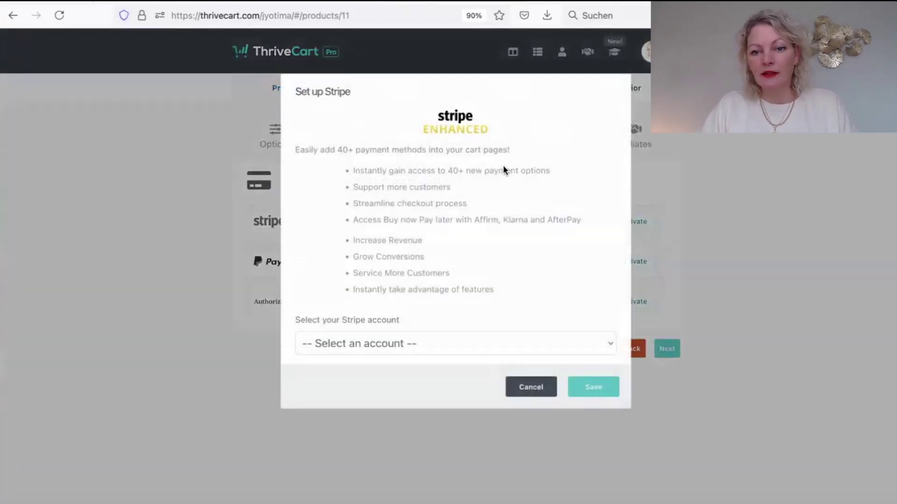
left_click(481, 349)
left_click(451, 357)
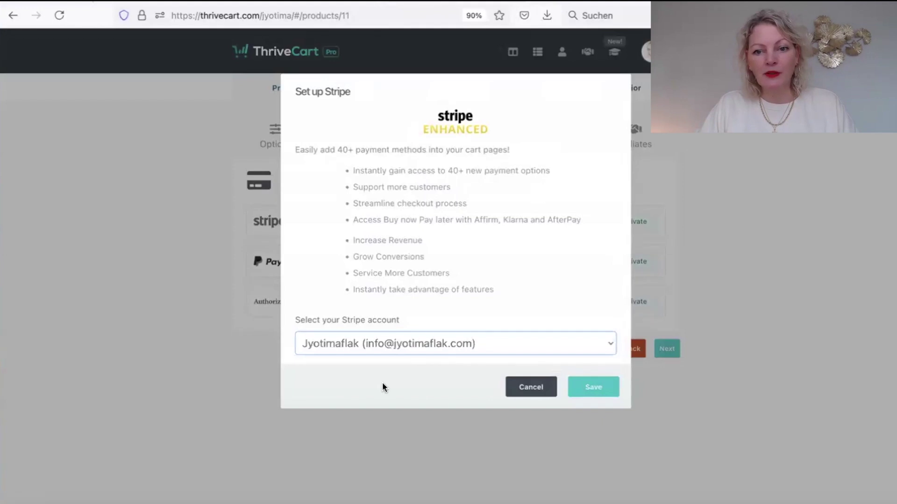
left_click(592, 388)
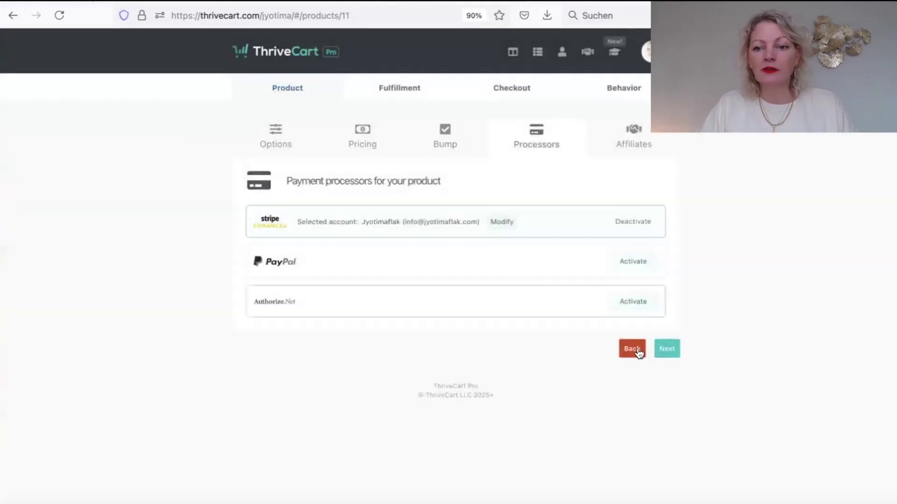
left_click(666, 349)
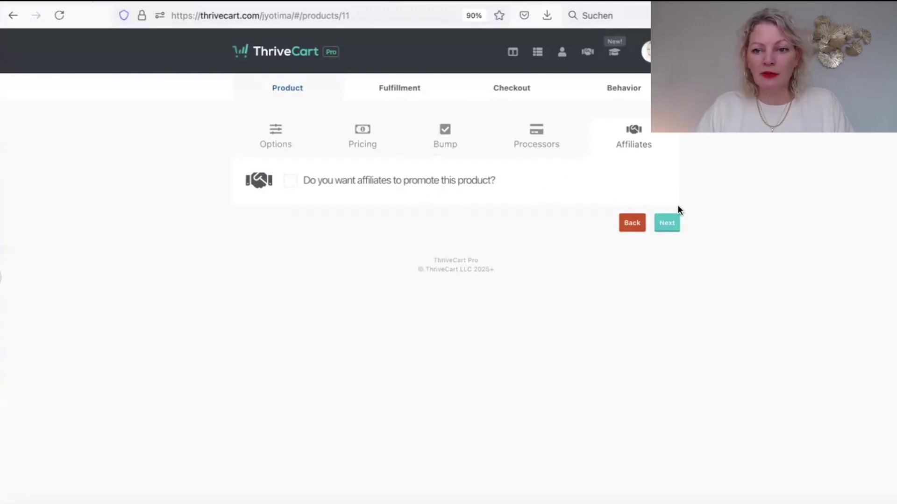
left_click(671, 223)
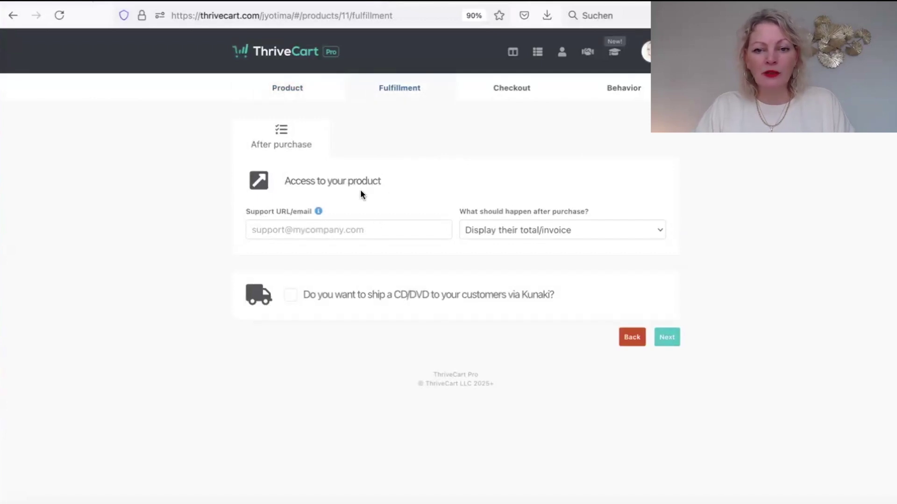
Choose membership-site access through ThriveCart Learn as the after-purchase action.
left_click(516, 233)
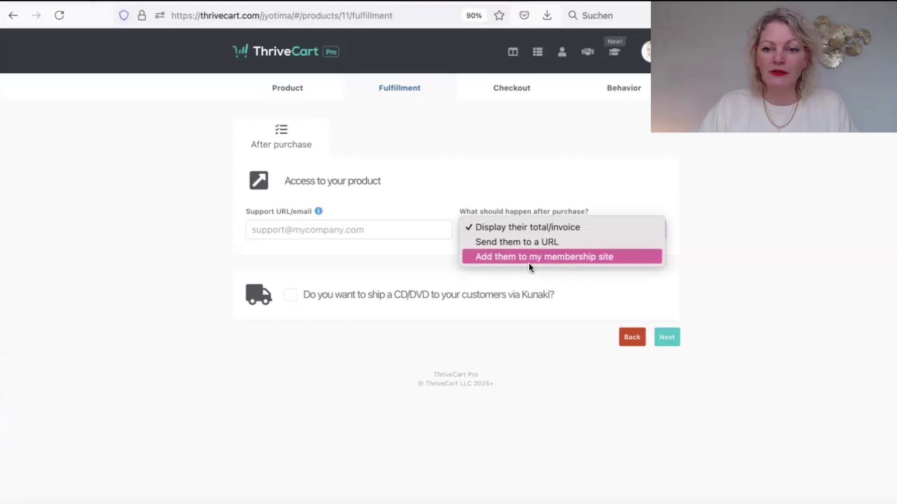
left_click(523, 256)
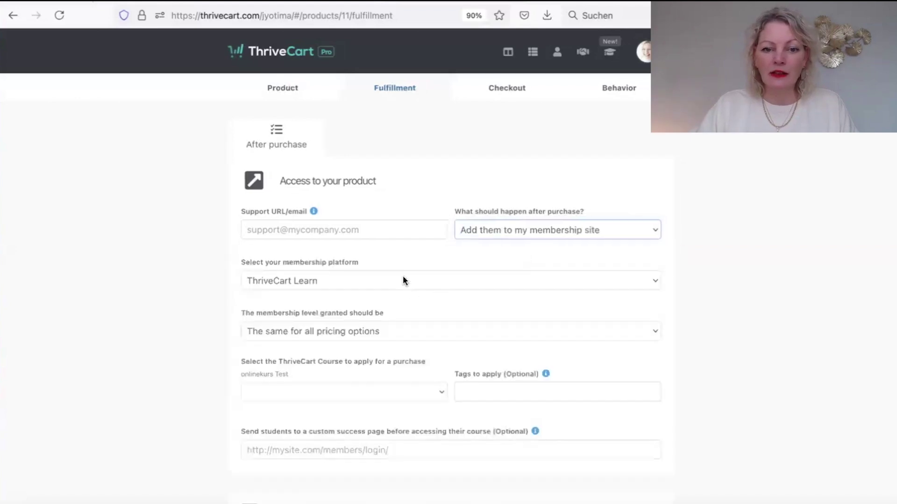
left_click(379, 280)
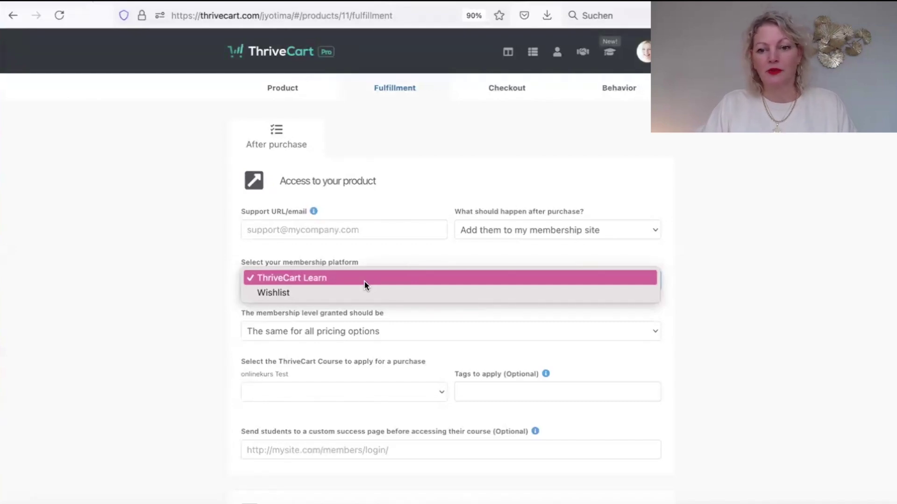
left_click(363, 281)
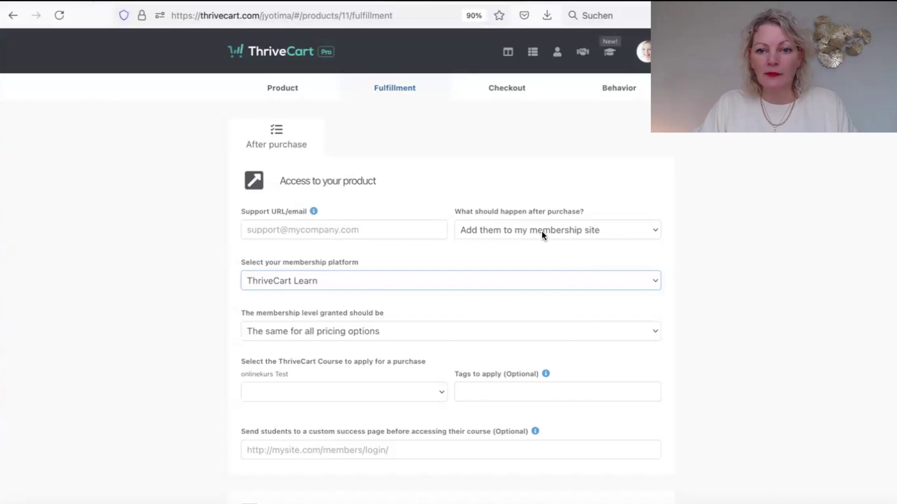
left_click(734, 290)
scroll(887, 337, "down", 3)
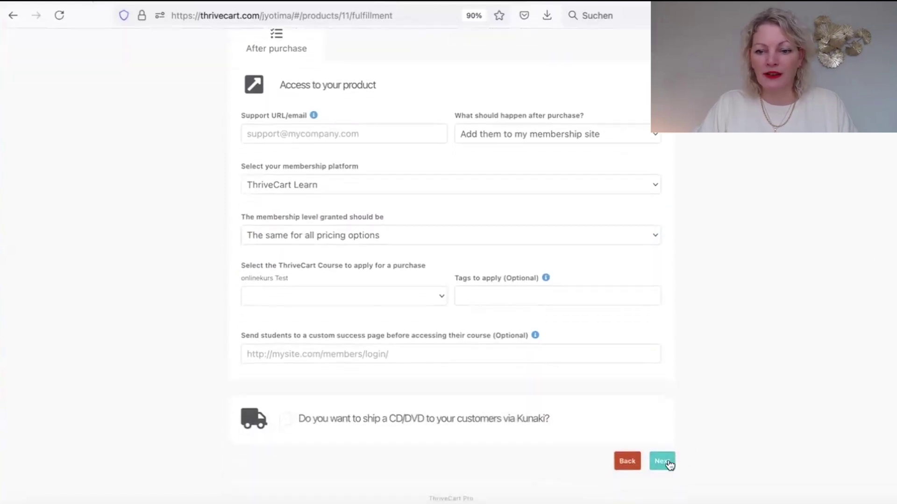
scroll(461, 120, "up", 3)
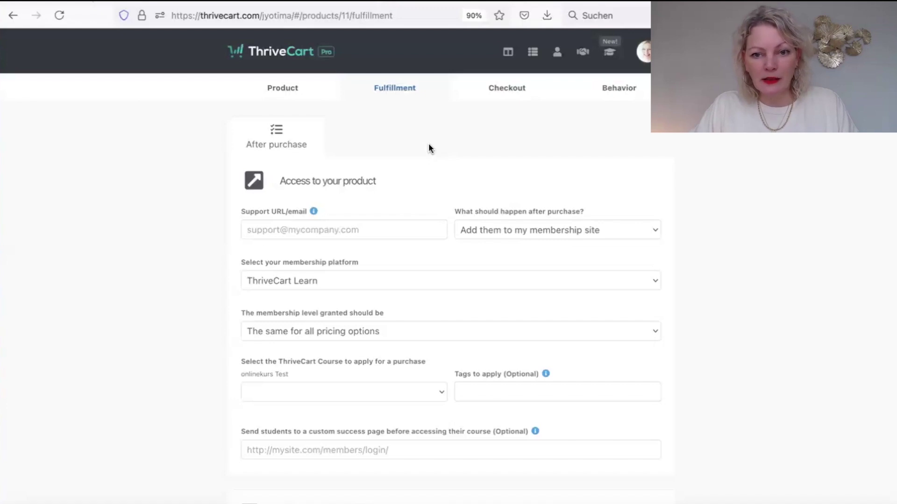
Change the after-purchase action to 'Send them to a URL'.
left_click(509, 230)
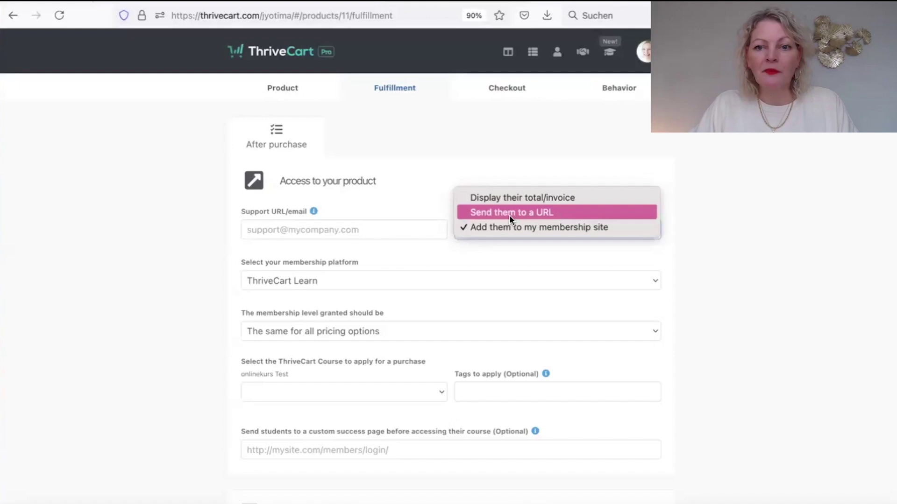
left_click(510, 212)
left_click(521, 89)
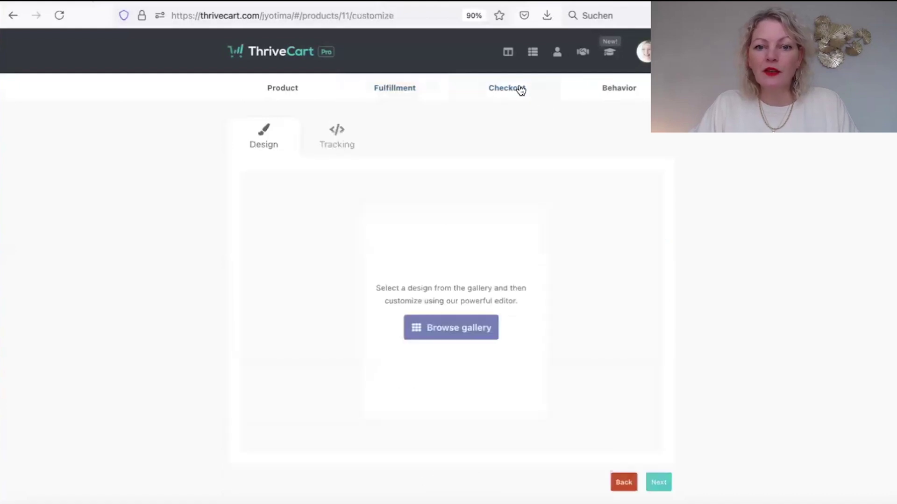
Pick the legacy 'Sales cart (Classic)' design and enter the support e-mail address.
left_click(456, 330)
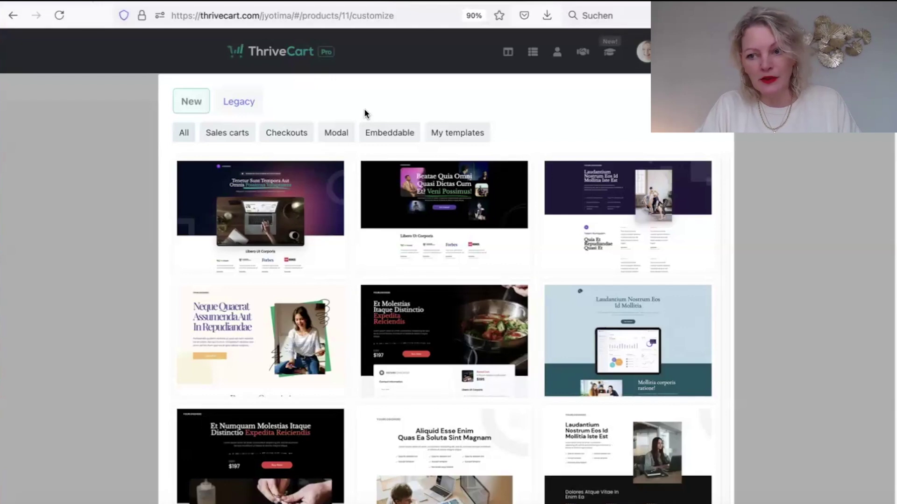
left_click(240, 103)
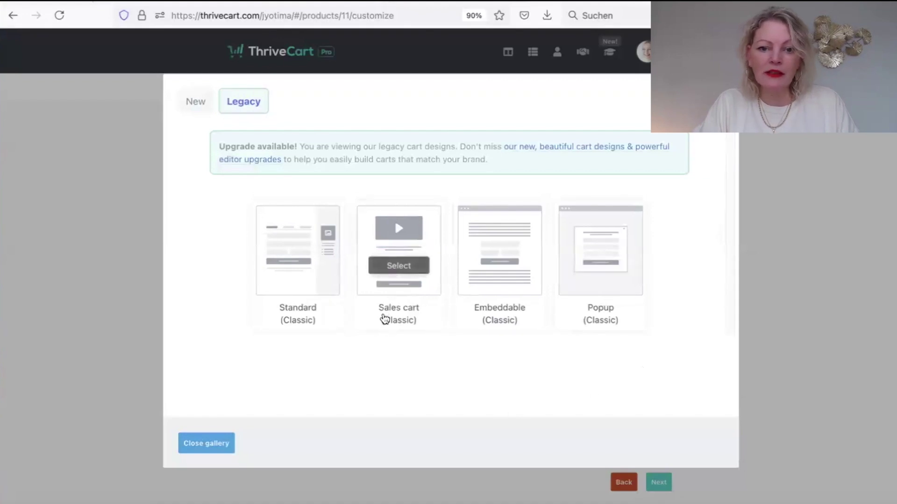
left_click(415, 283)
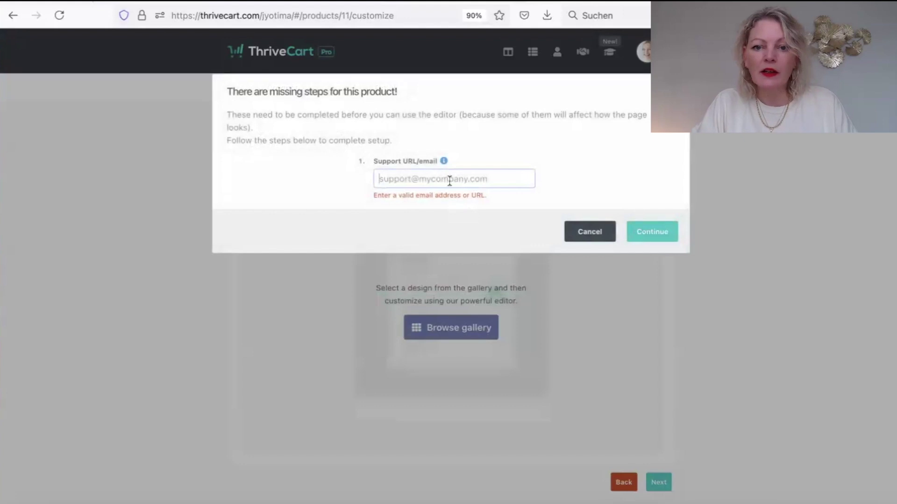
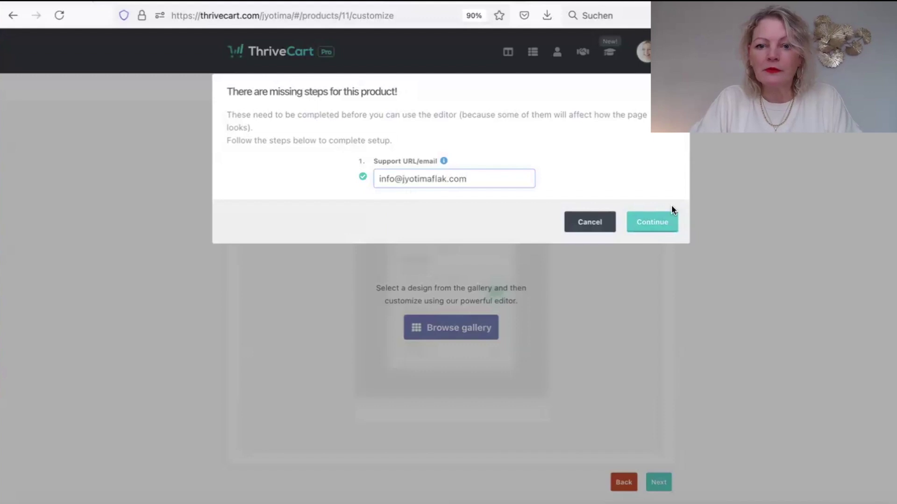
left_click(652, 222)
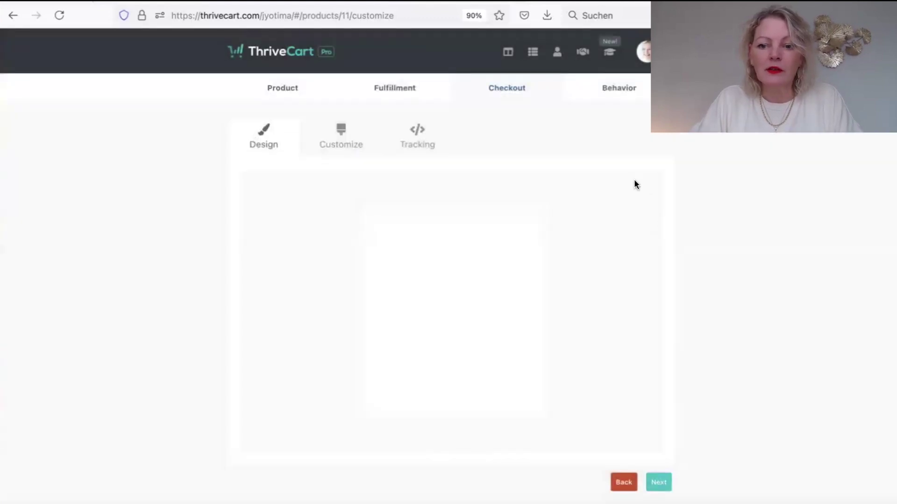
Add a text block at the top of the cart page reading 'Achtsamkeits Onlinekurs'.
left_click(337, 136)
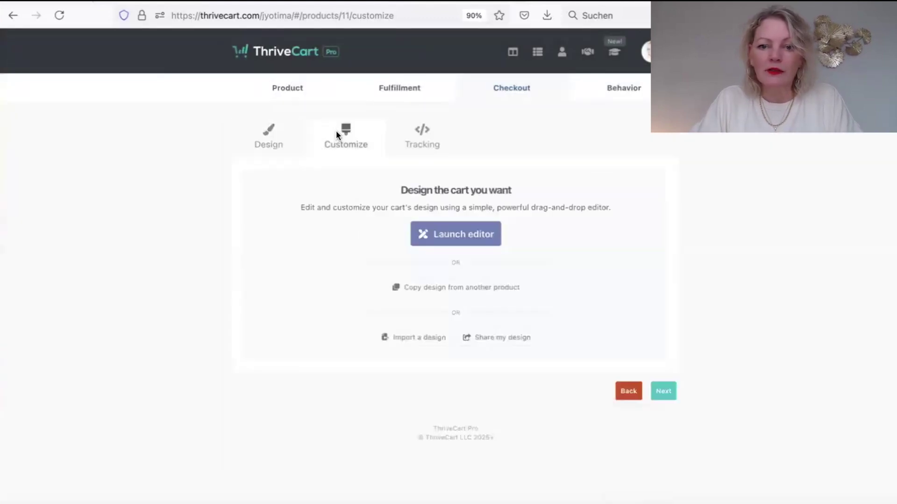
left_click(486, 237)
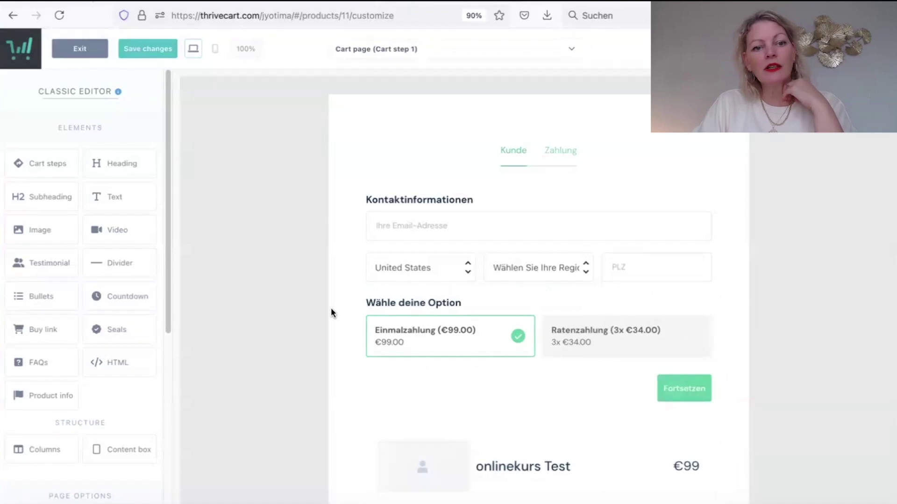
left_click_drag(105, 196, 415, 149)
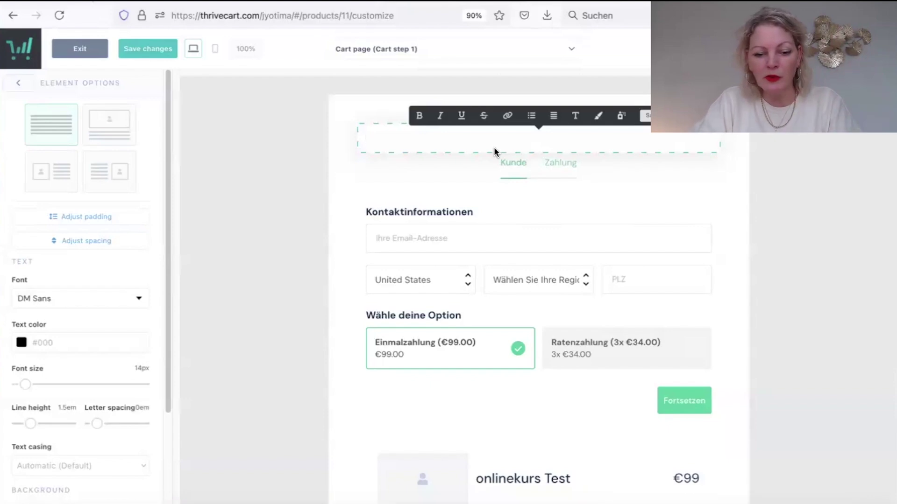
type("Acjtsamkei")
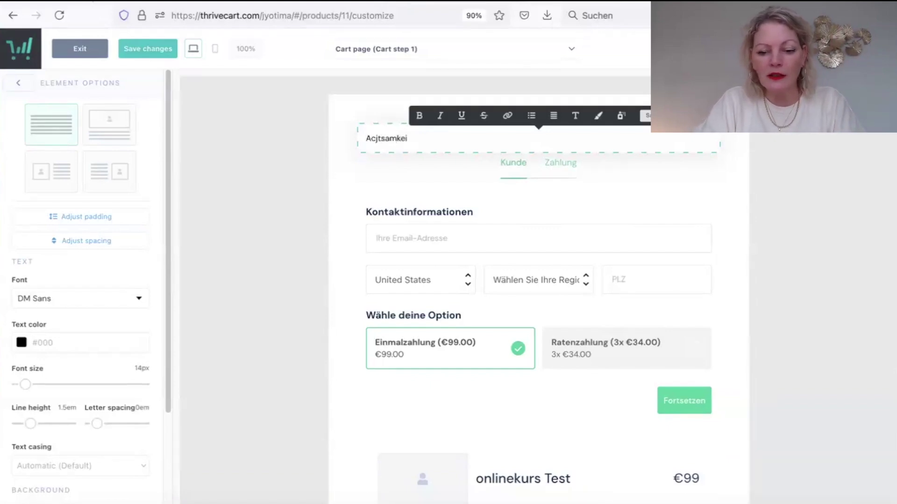
type("ts Onlinekurs")
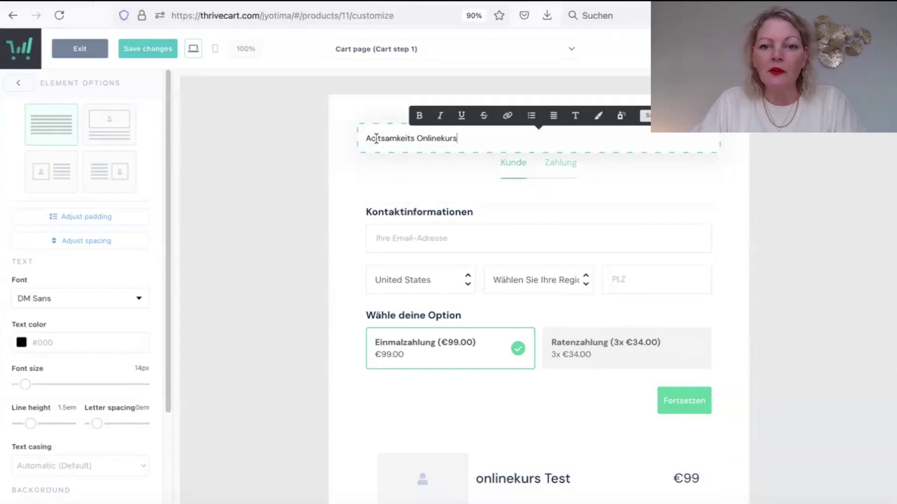
left_click(376, 139)
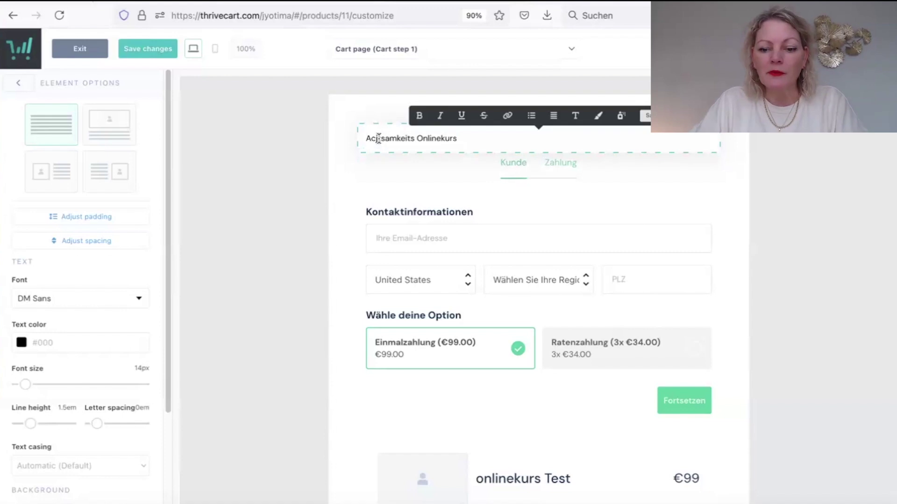
key("BackSpace")
type("h")
Enlarge the title to 27px and apply the image-above-text layout on the first cart page.
left_click(350, 136)
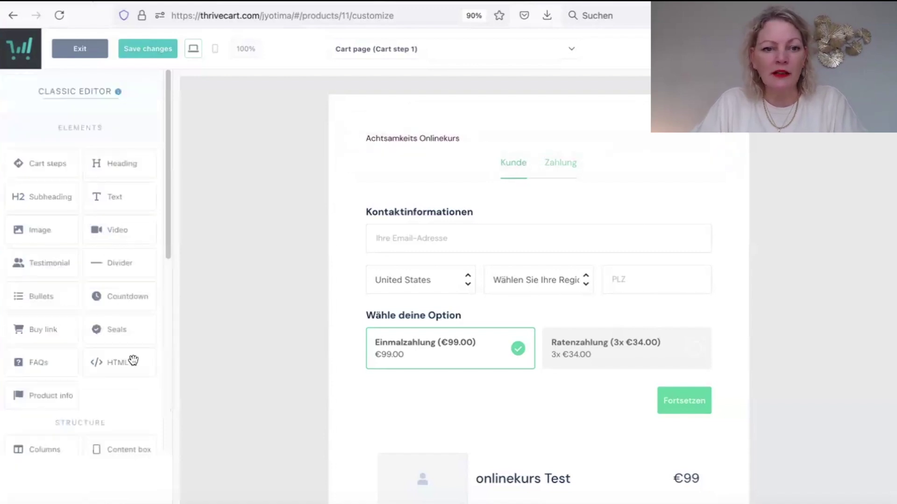
left_click(448, 139)
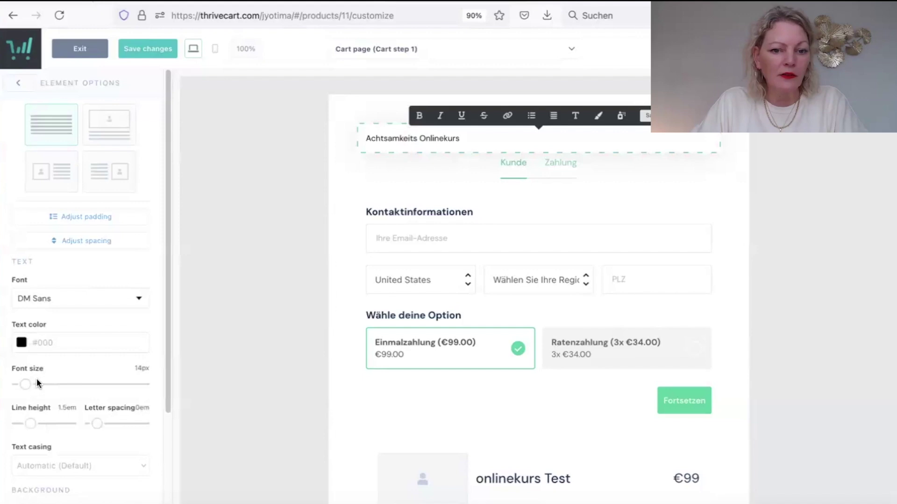
left_click_drag(26, 384, 34, 385)
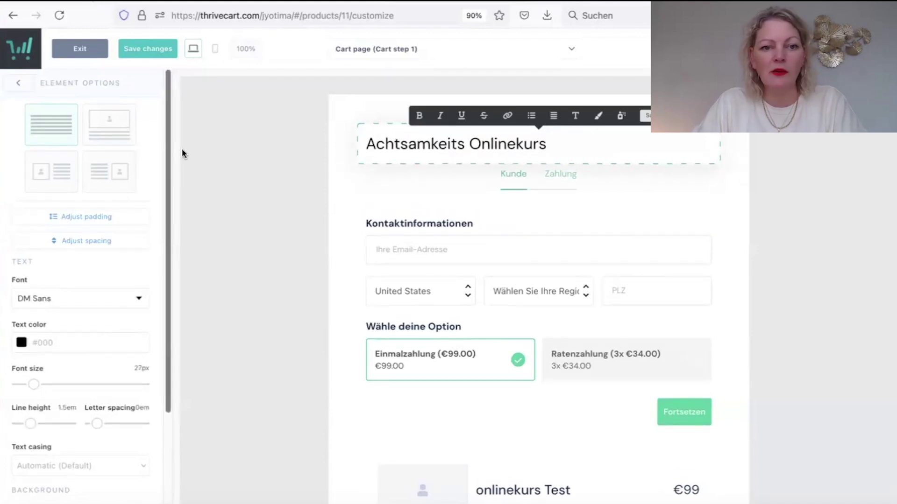
left_click(112, 135)
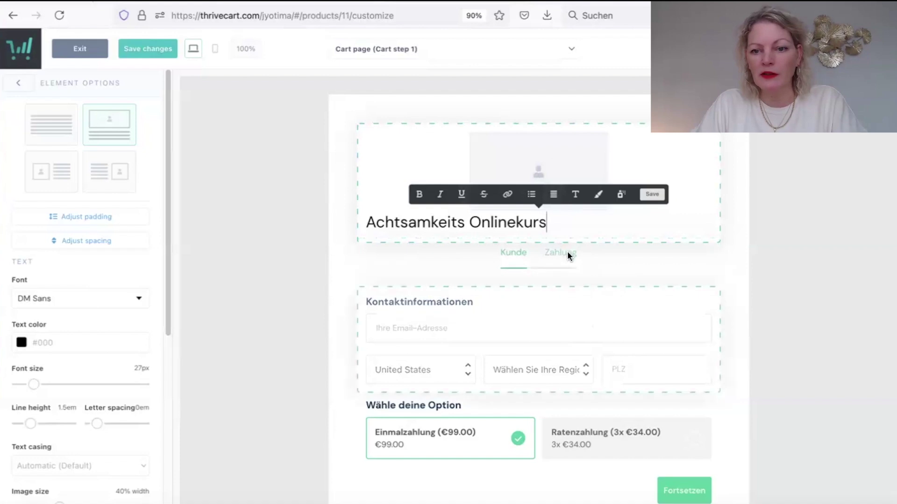
left_click(419, 49)
left_click(397, 73)
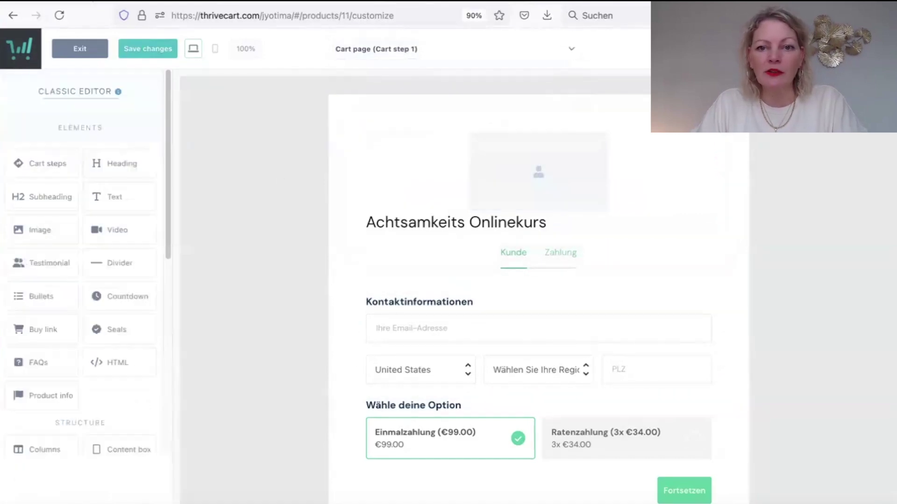
Set the Page Options cart flow to Single step, putting payment fields beside contact details.
left_click_drag(164, 232, 178, 411)
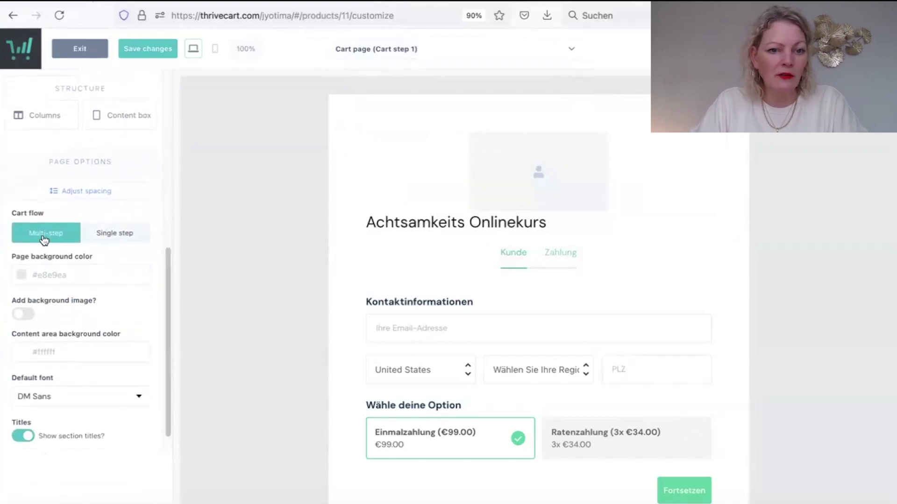
left_click(128, 233)
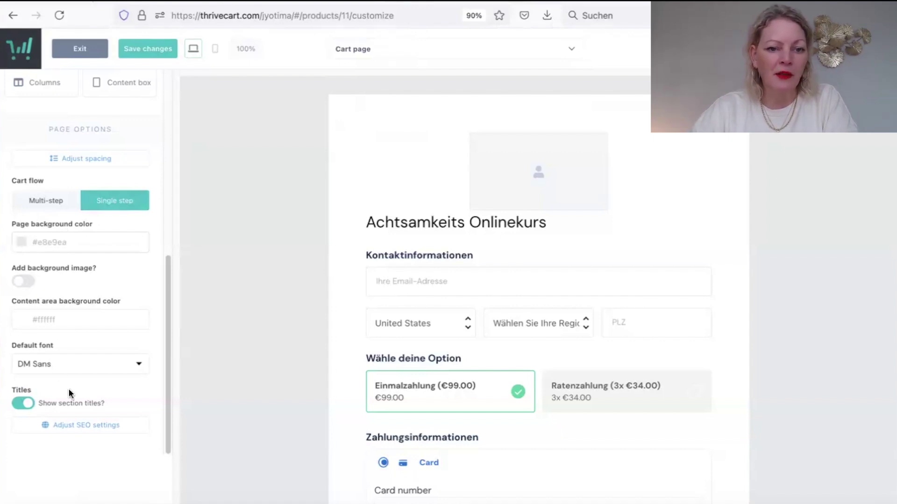
Require first and last name, leave contact number disabled, and make business name optional.
left_click(411, 322)
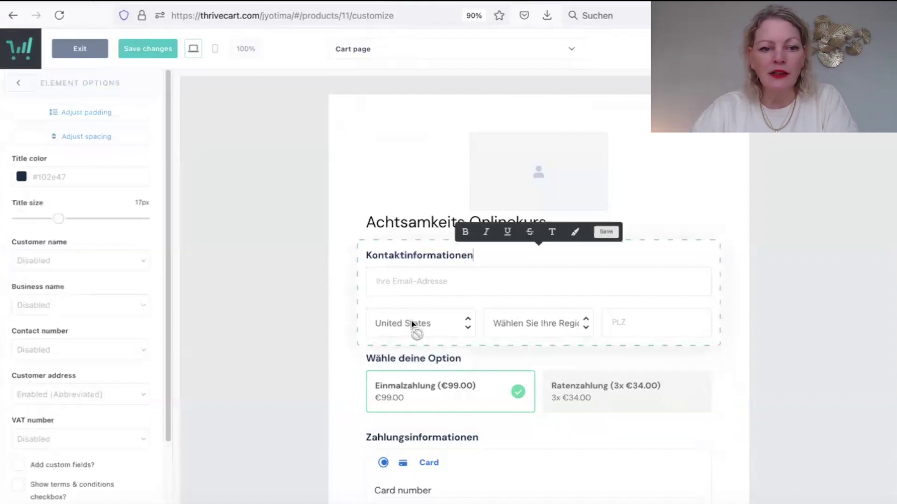
left_click(98, 260)
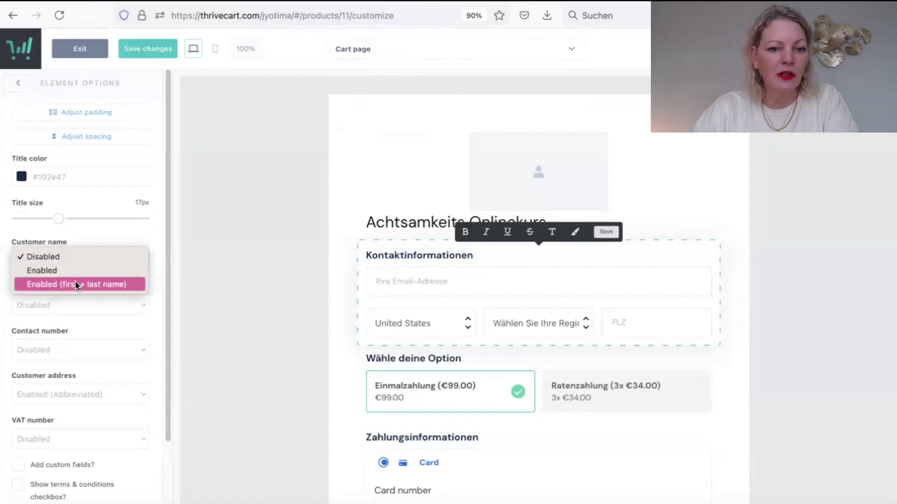
left_click(75, 284)
scroll(170, 312, "down", 2)
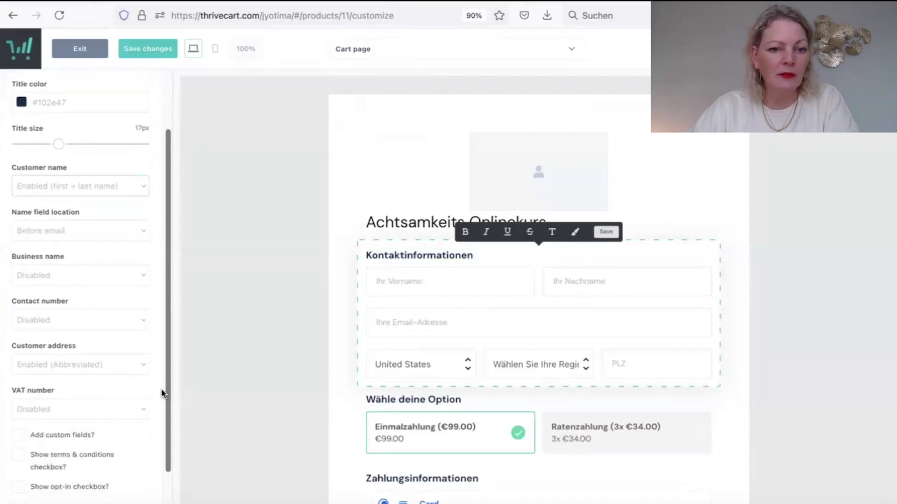
scroll(161, 392, "down", 1)
left_click(61, 279)
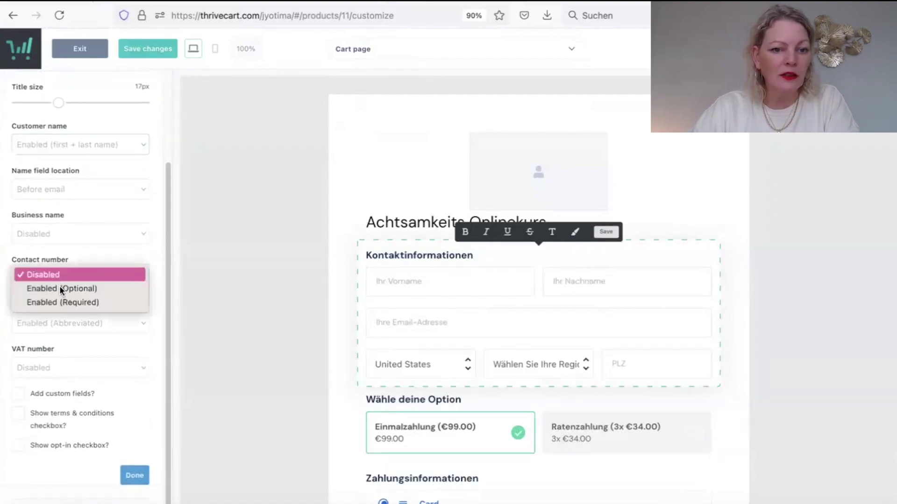
left_click(65, 240)
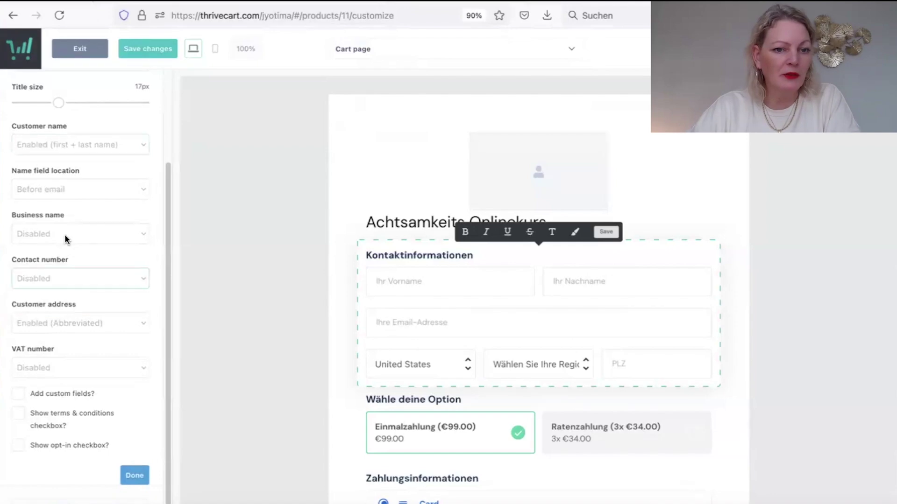
left_click(64, 236)
left_click(62, 243)
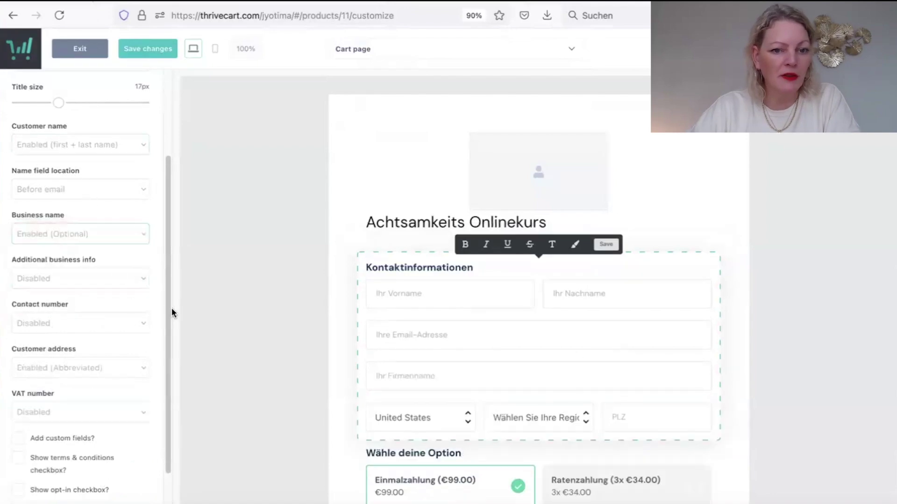
Add the terms checkbox 'Ich stimme den AGB zu' and finish the contact block.
left_click_drag(169, 309, 167, 383)
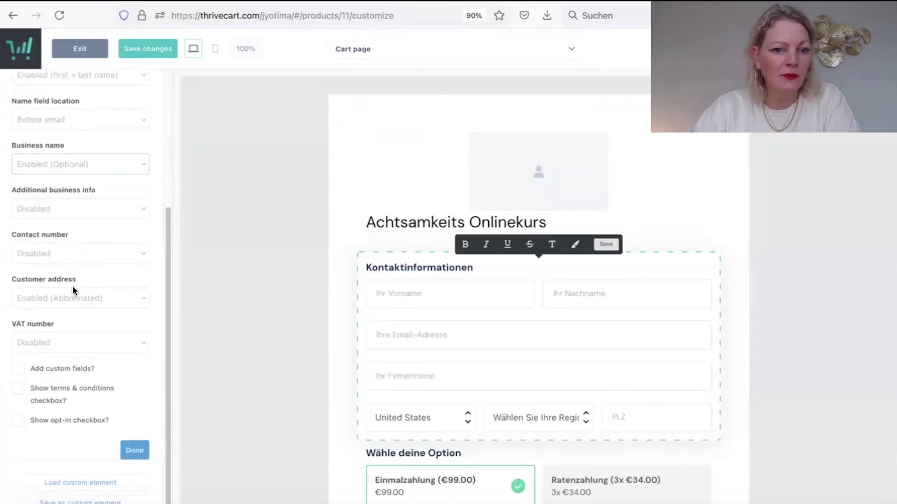
left_click(22, 390)
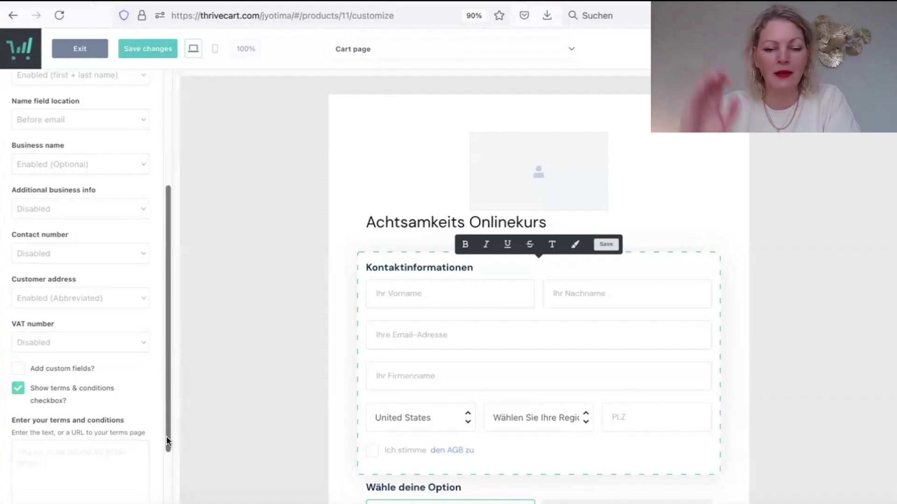
scroll(169, 436, "down", 3)
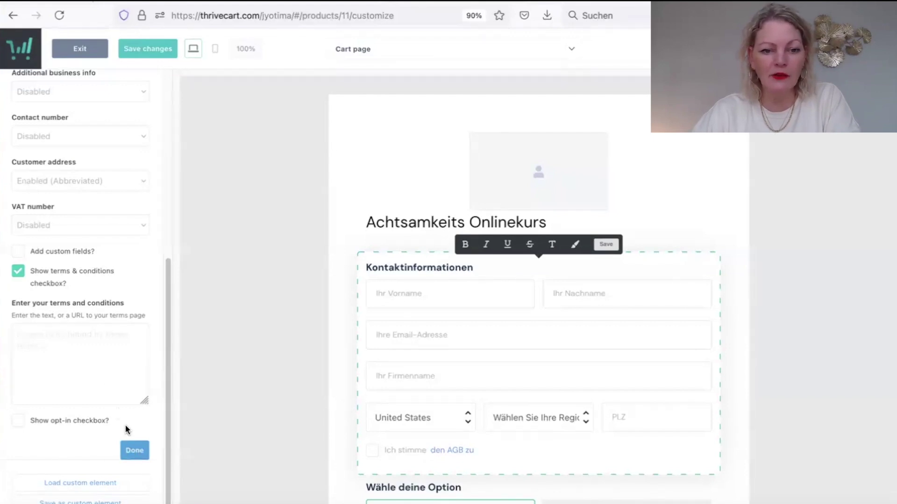
left_click(135, 451)
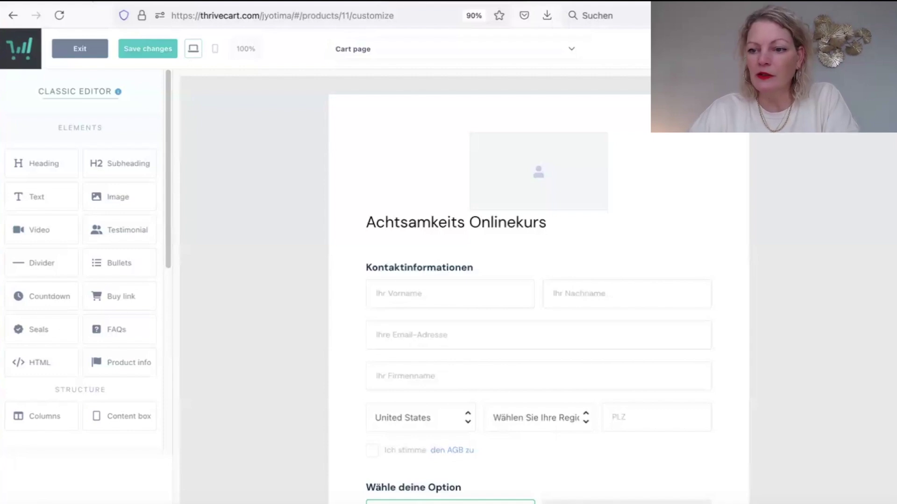
Scroll down and back up through the full cart preview to review it.
scroll(867, 315, "down", 10)
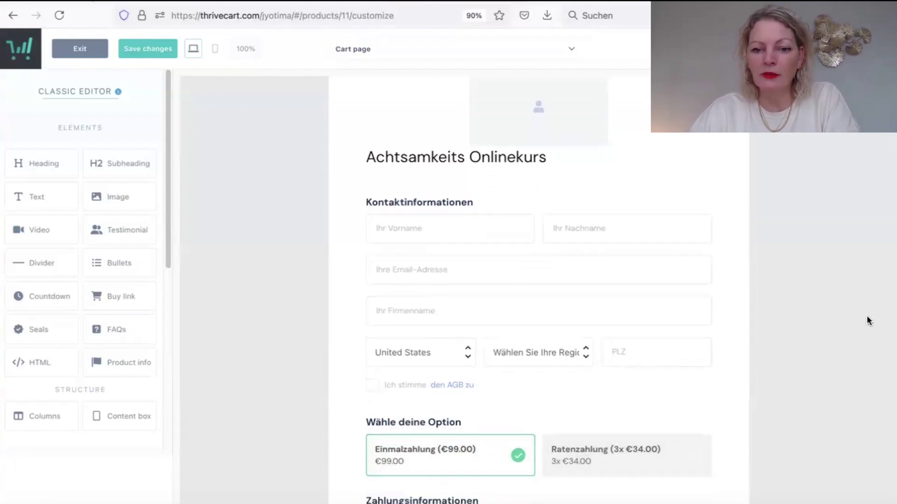
scroll(816, 461, "down", 3)
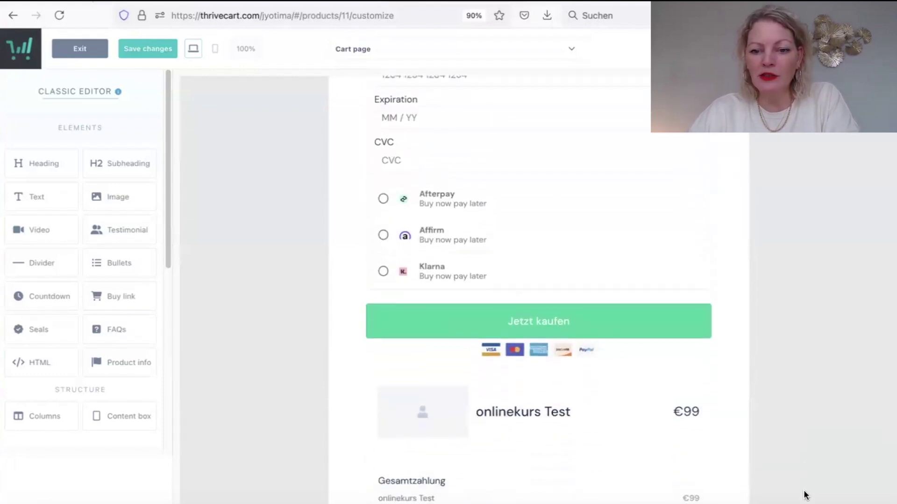
scroll(809, 452, "up", 5)
scroll(836, 397, "up", 8)
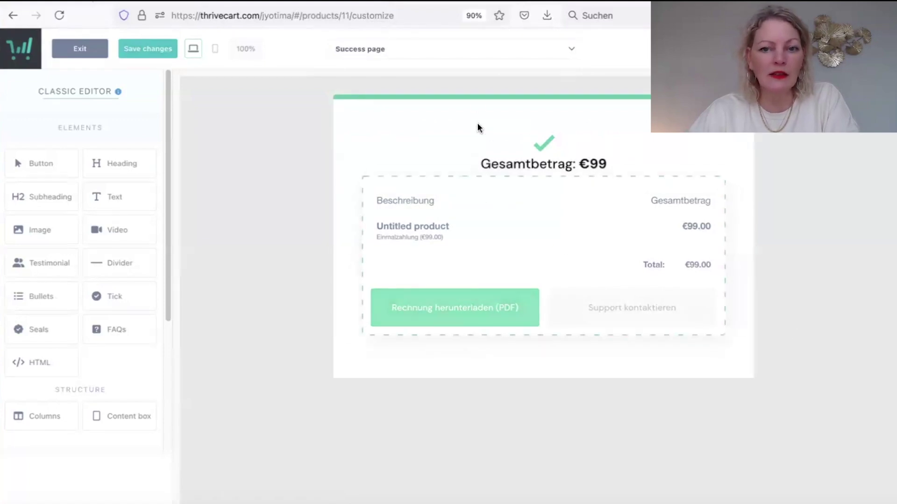
Close the green top bar's settings and open the checkout's Tracking services step.
left_click(478, 97)
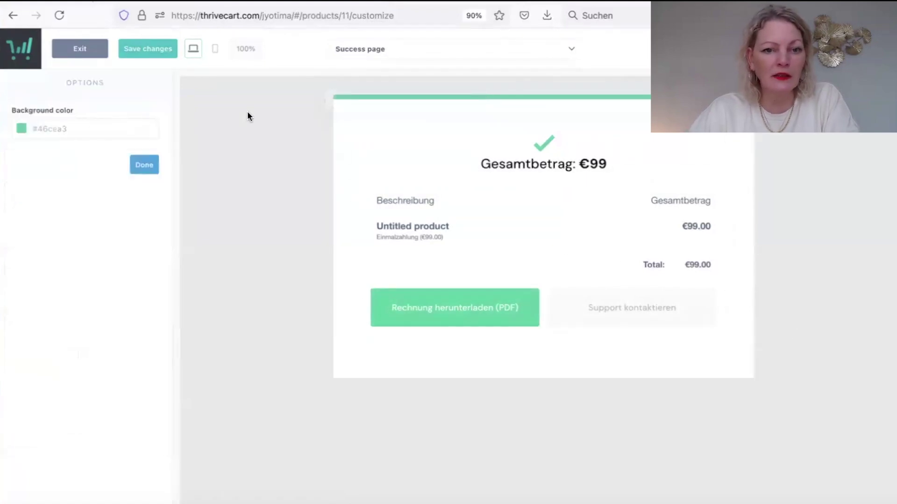
left_click(145, 165)
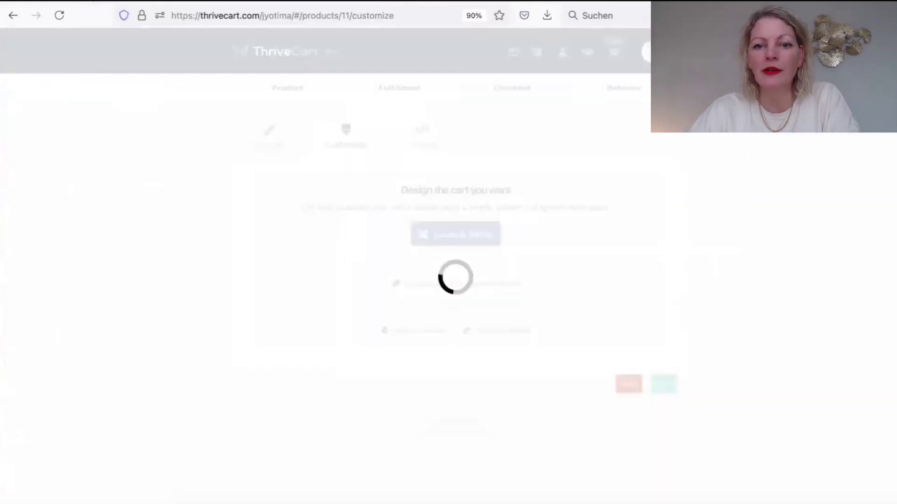
left_click(425, 132)
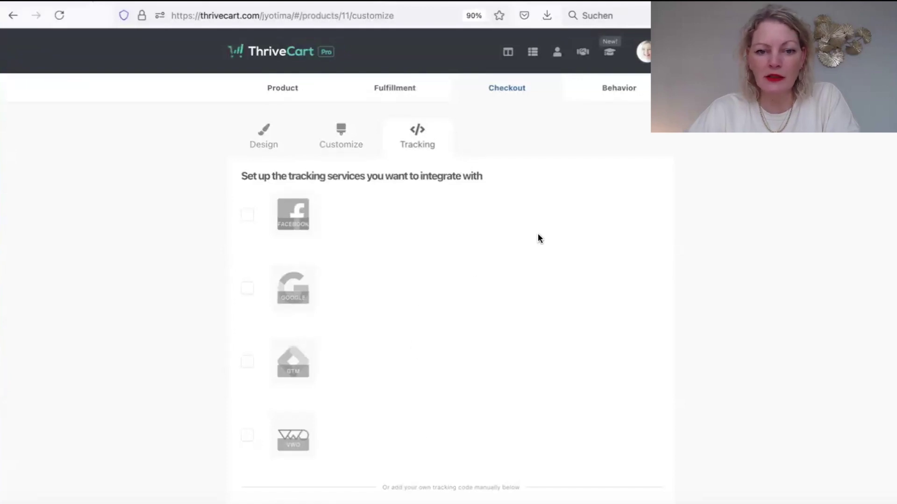
Go to the product's Behavior step and add a new behavior rule.
left_click(621, 89)
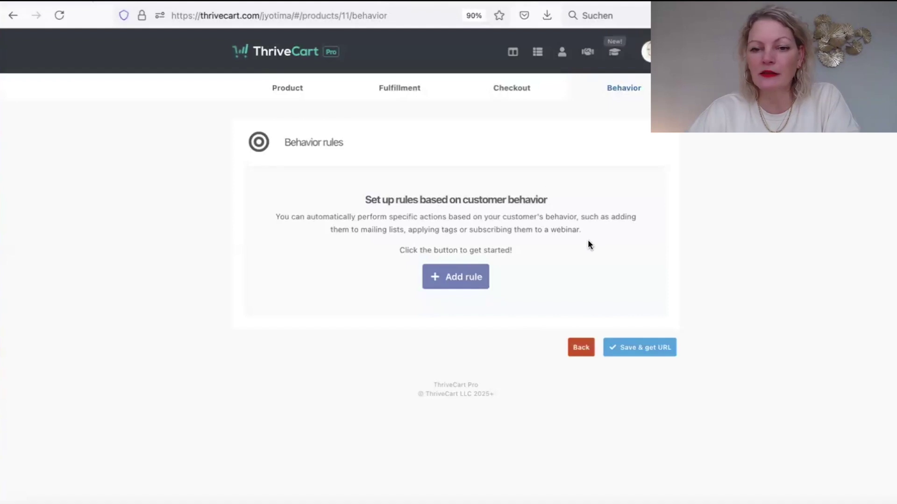
left_click(471, 277)
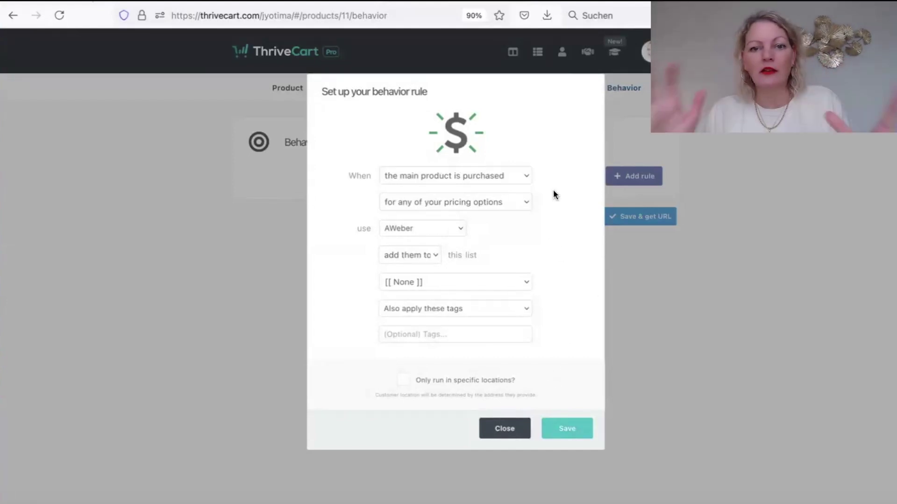
Save a rule triggered by main product purchase, then save the product with 'Save & get URL'.
left_click(486, 176)
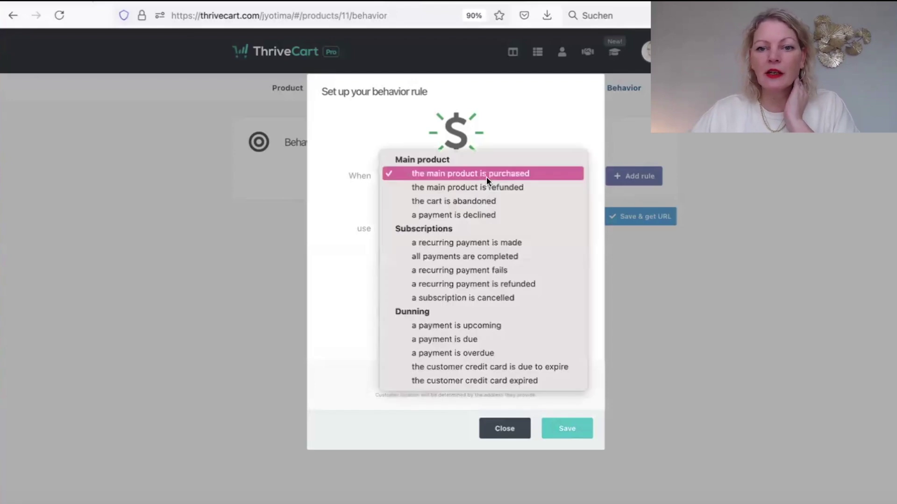
left_click(482, 172)
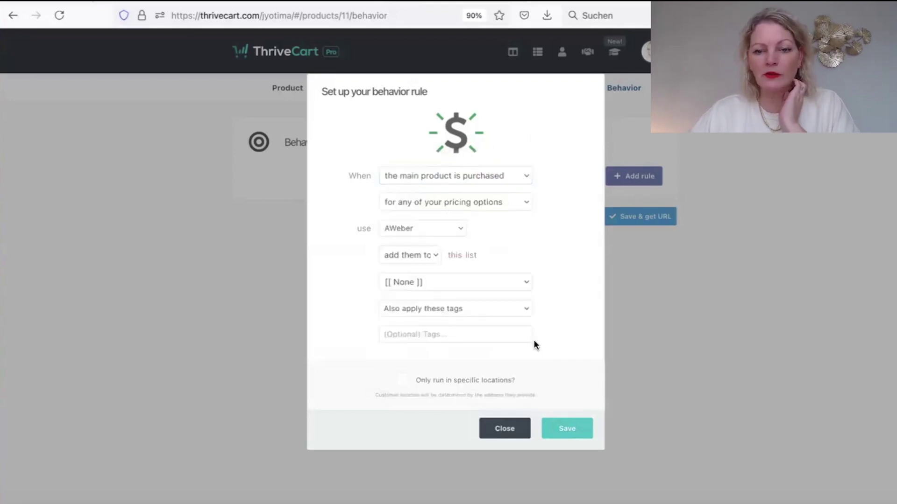
left_click(581, 428)
left_click(655, 253)
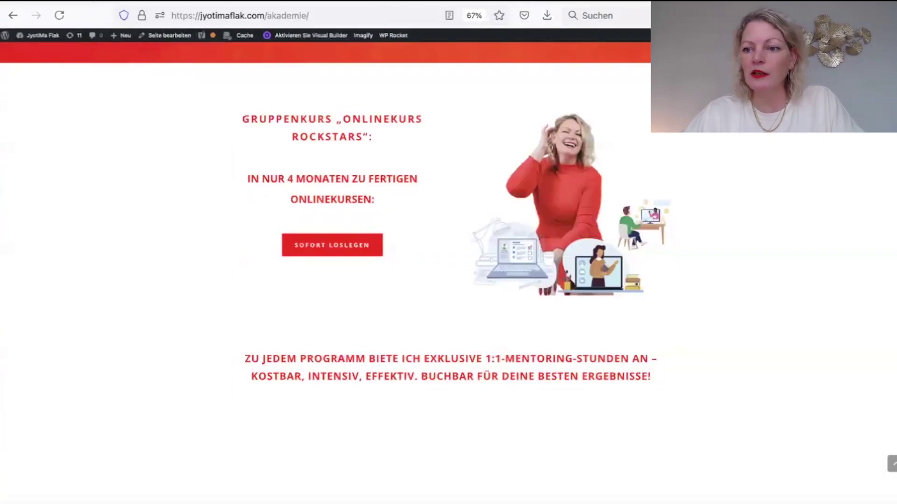
Open the Onlinekurs Rockstars sales page via 'SOFORT LOSLEGEN', then its 'JA, WILL ICH!' checkout.
scroll(398, 224, "up", 10)
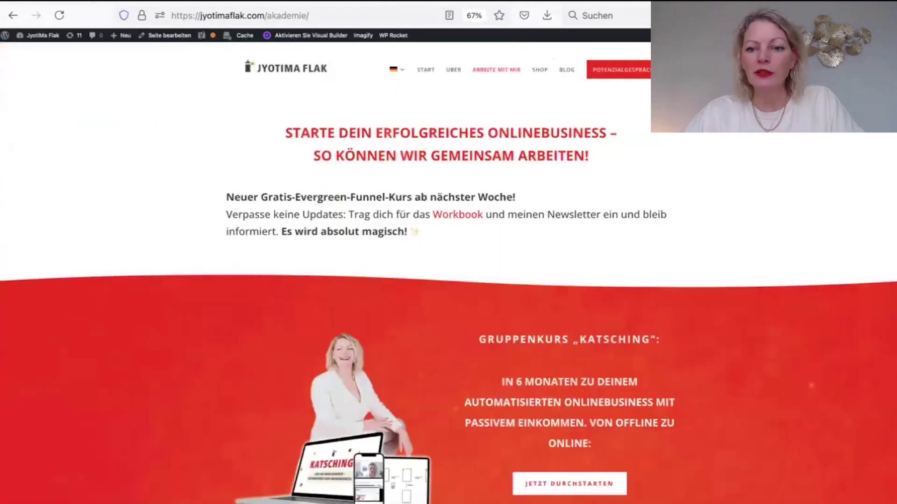
scroll(813, 184, "down", 10)
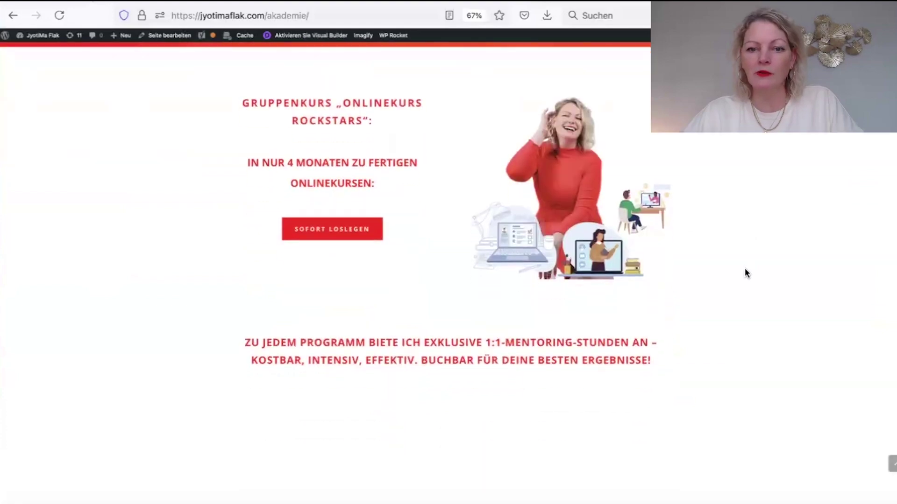
left_click(343, 232)
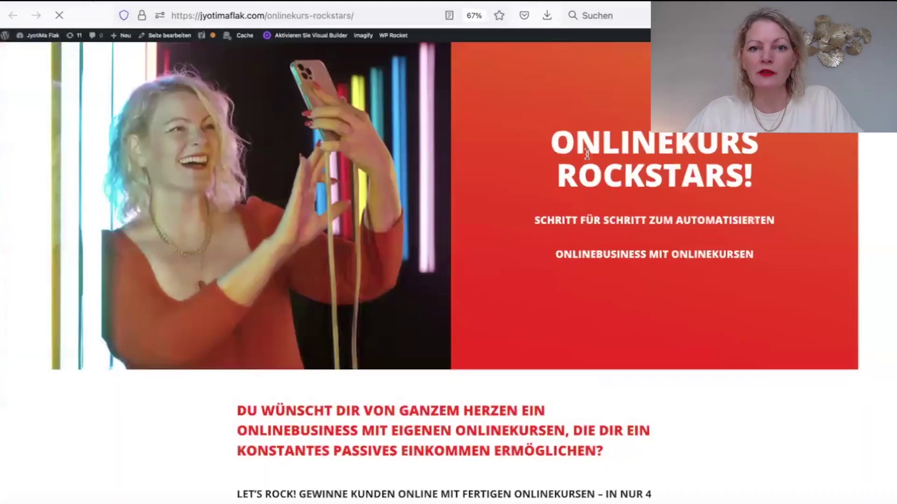
scroll(842, 134, "down", 15)
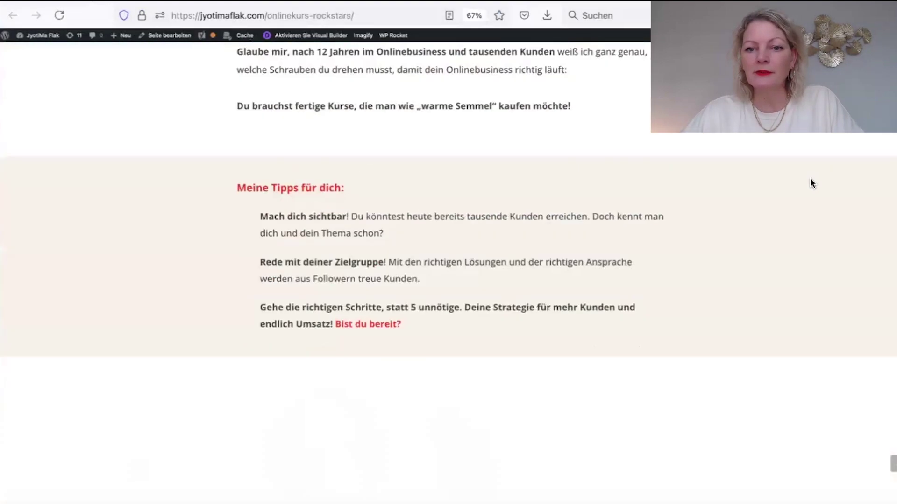
scroll(810, 179, "down", 20)
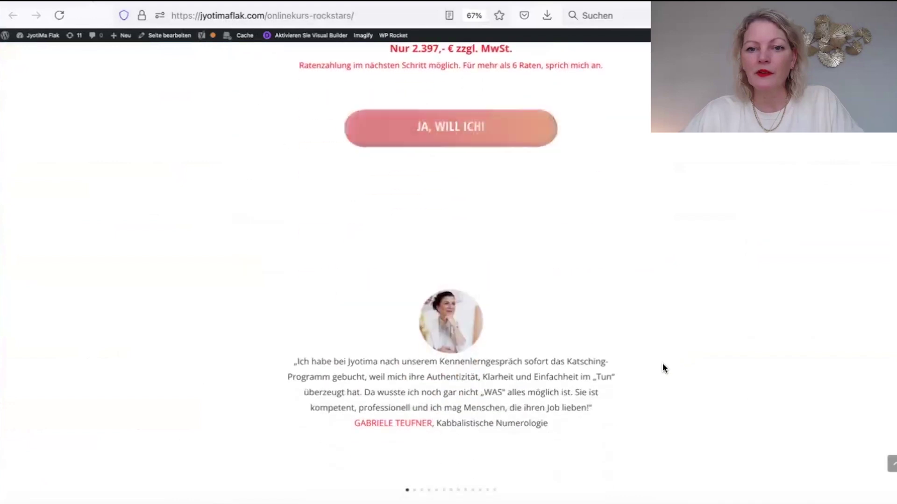
left_click(467, 136)
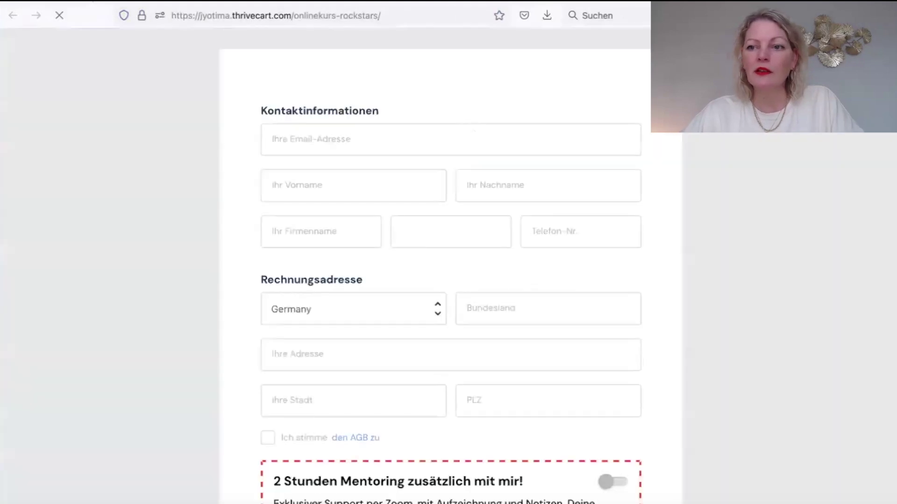
Scroll through the live Onlinekurs Rockstars checkout page to review it.
scroll(800, 134, "down", 8)
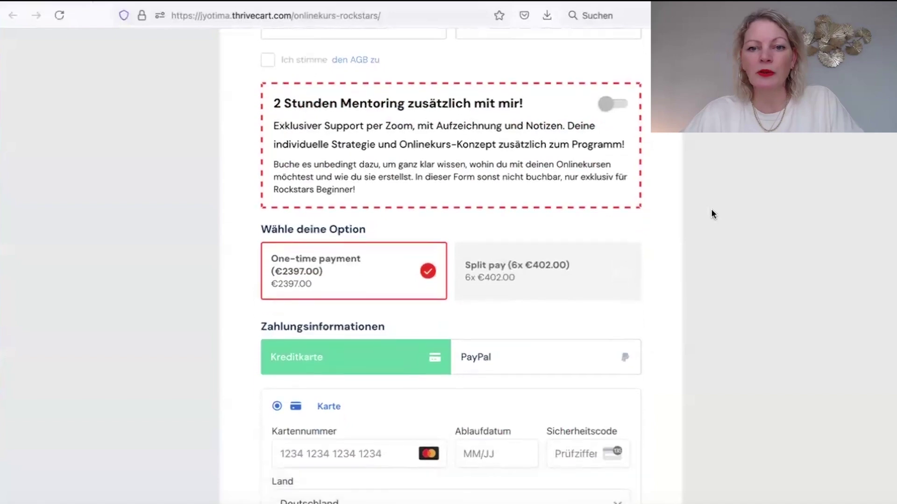
scroll(711, 209, "down", 5)
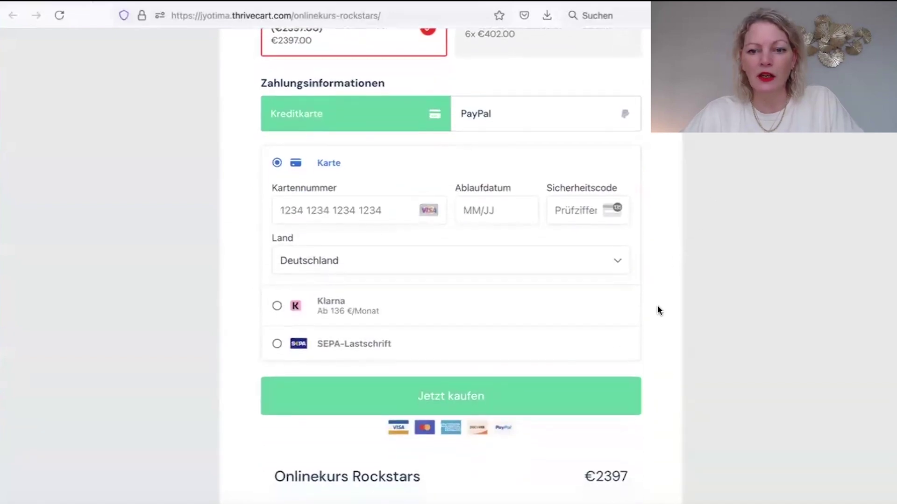
scroll(656, 308, "down", 4)
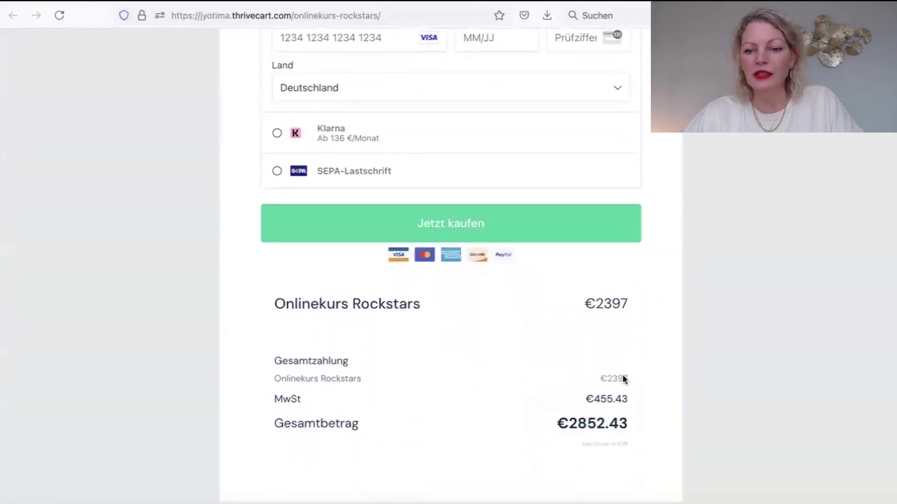
scroll(679, 288, "up", 12)
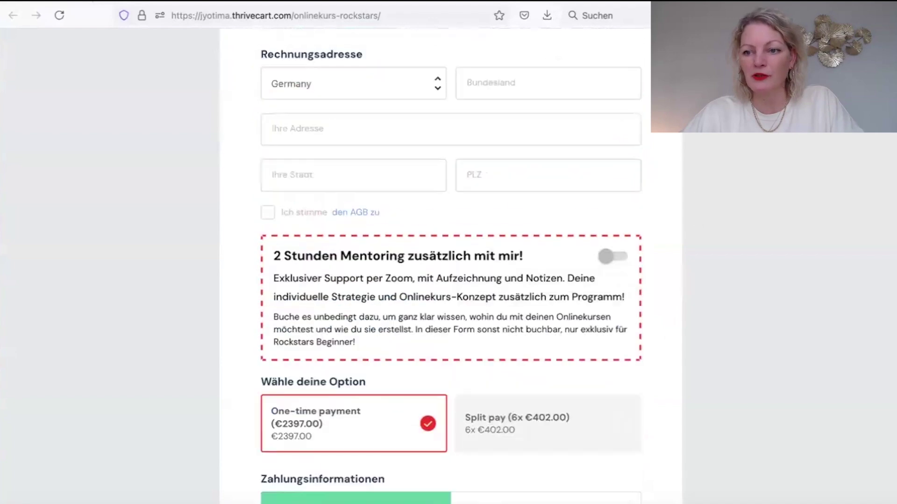
scroll(451, 271, "up", 5)
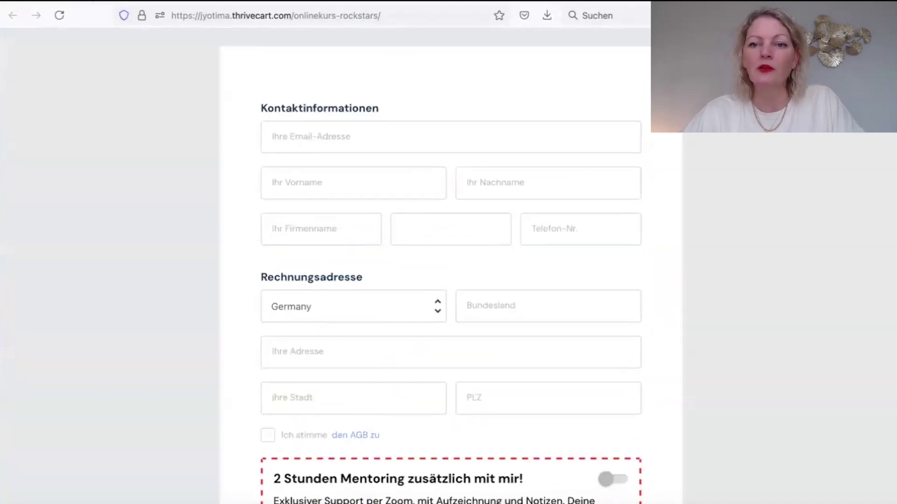
Go back to the ThriveCart Products list, where 'onlinekurs Test' is listed first.
left_click(612, 1)
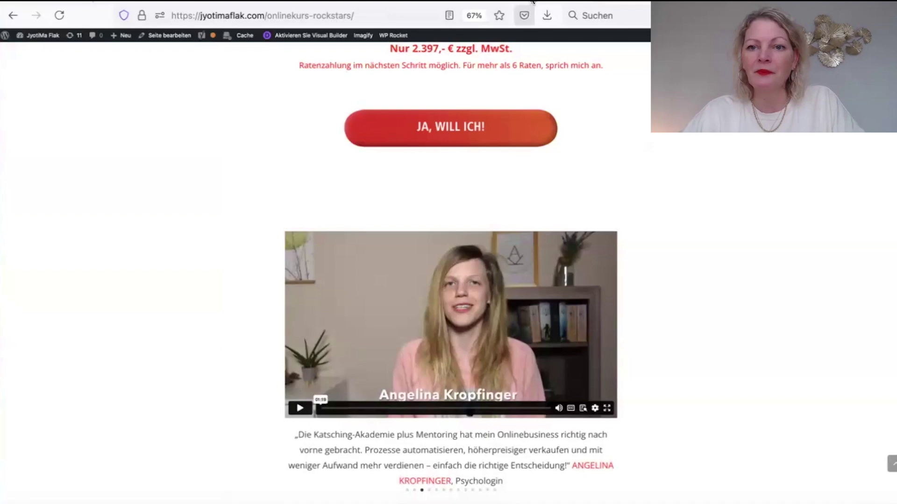
key("ctrl+Tab")
key("Escape")
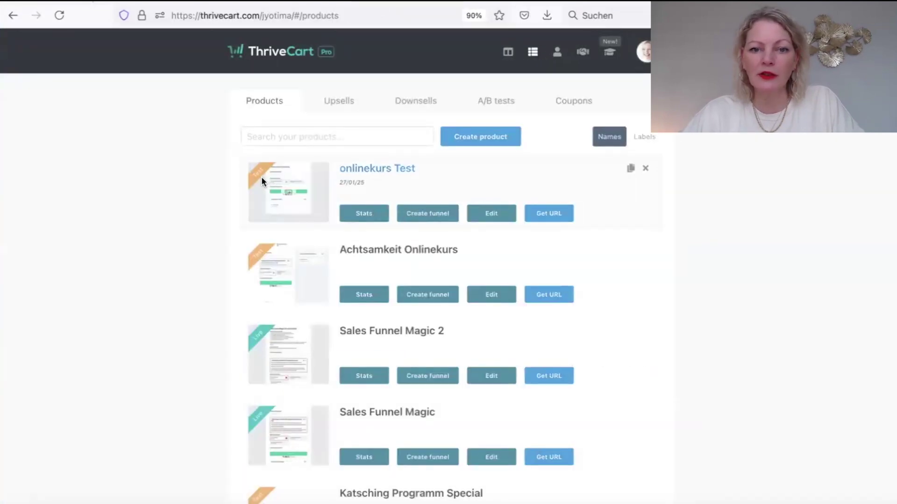
Reopen 'onlinekurs Test', set its product status to Live, and continue to the pricing options.
left_click(499, 217)
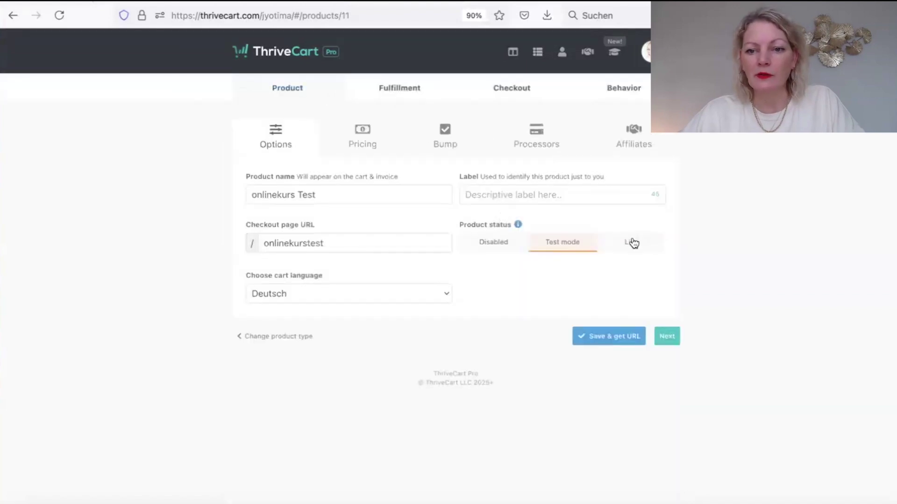
left_click(632, 242)
left_click(665, 336)
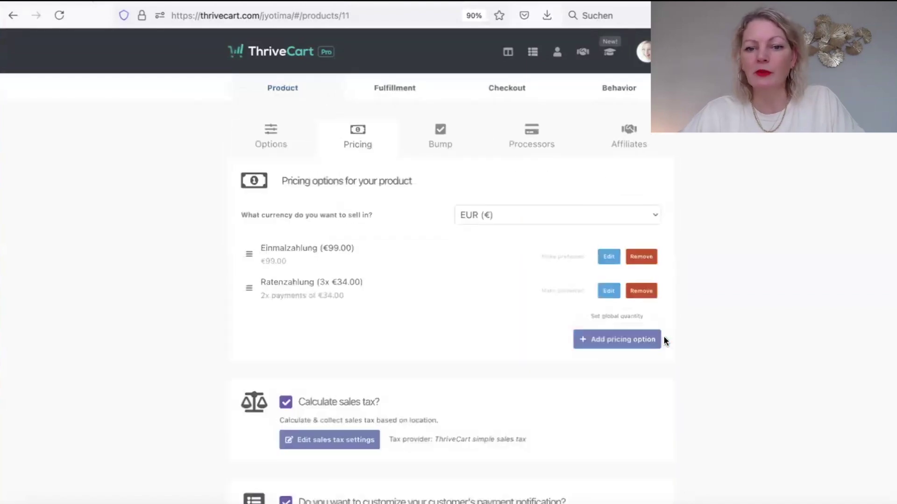